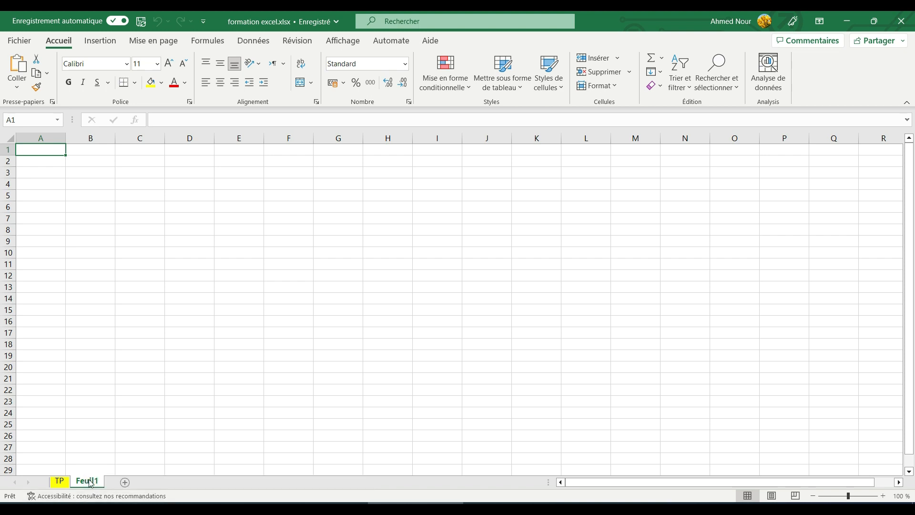
# Step: Rename the Feuil1 sheet tab to TP2
pyautogui.doubleClick(89, 481)
pyautogui.write('T')
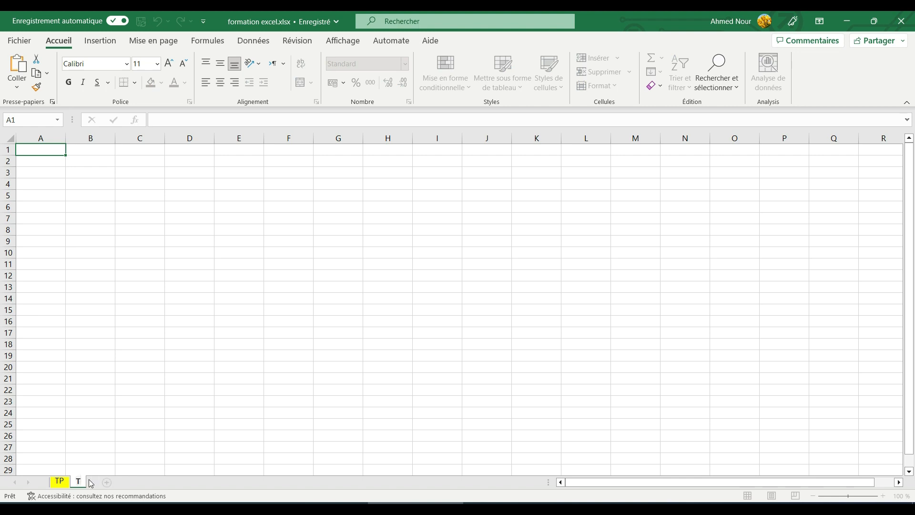
pyautogui.write('P2')
pyautogui.click(143, 433)
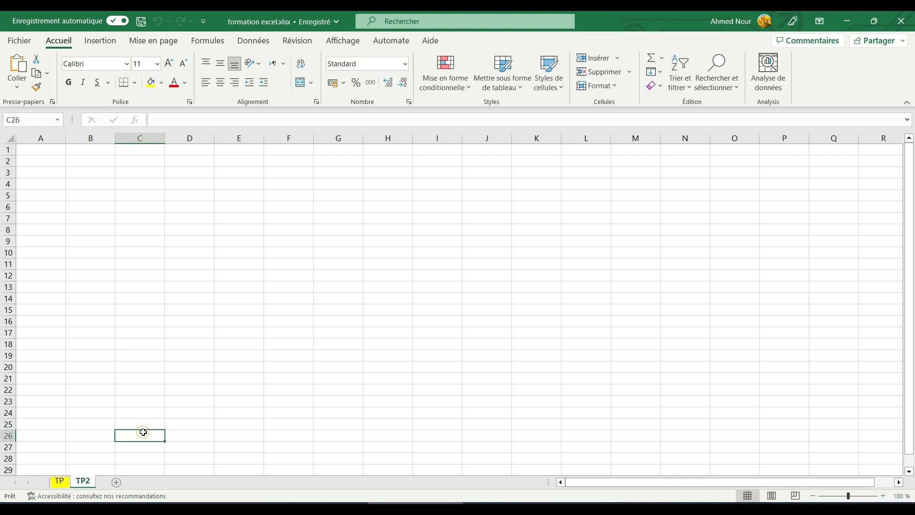
# Step: Protect sheet TP2 with a password, entering it twice to confirm
pyautogui.rightClick(84, 484)
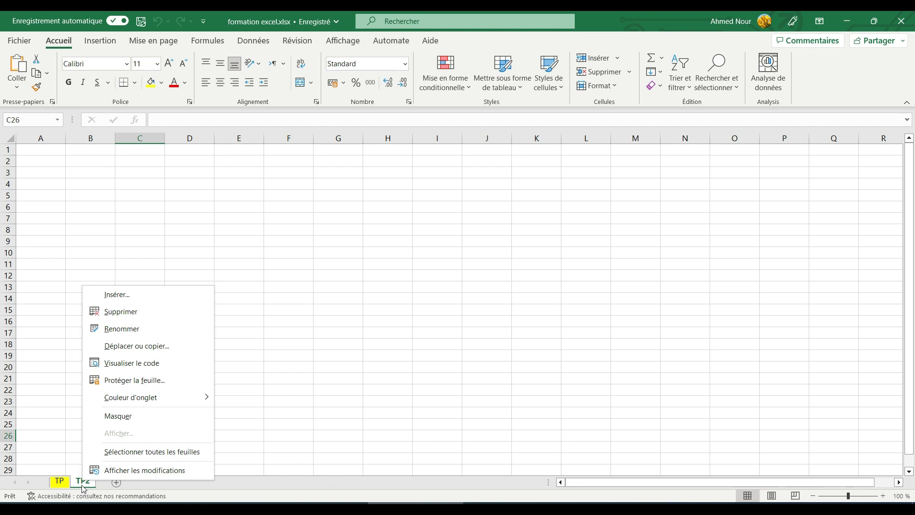
pyautogui.click(161, 381)
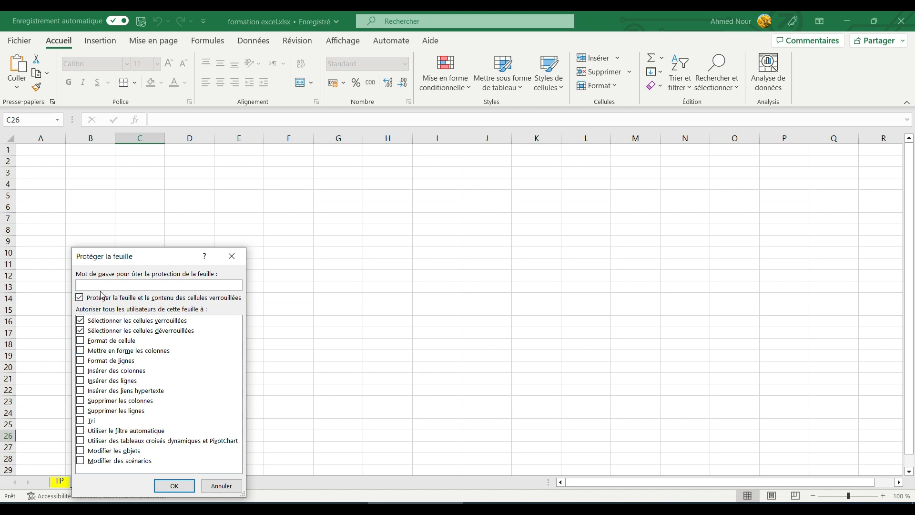
pyautogui.write('123')
pyautogui.click(174, 485)
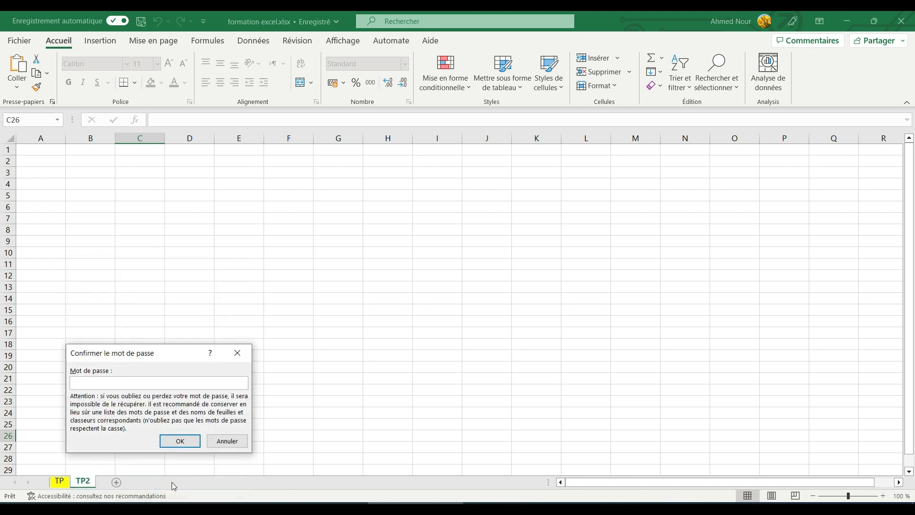
pyautogui.click(136, 380)
pyautogui.write('123')
pyautogui.click(180, 441)
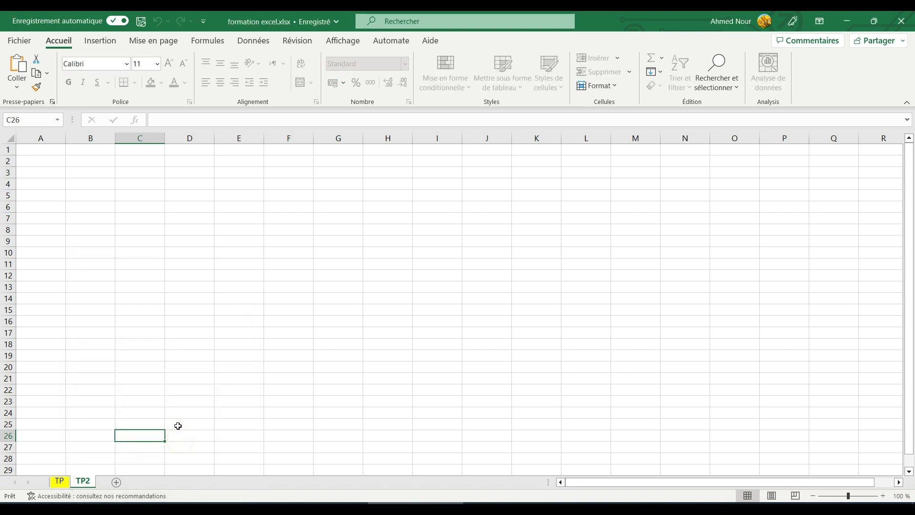
# Step: Check which Insert and Page Layout ribbon features are disabled on the protected sheet
pyautogui.click(384, 232)
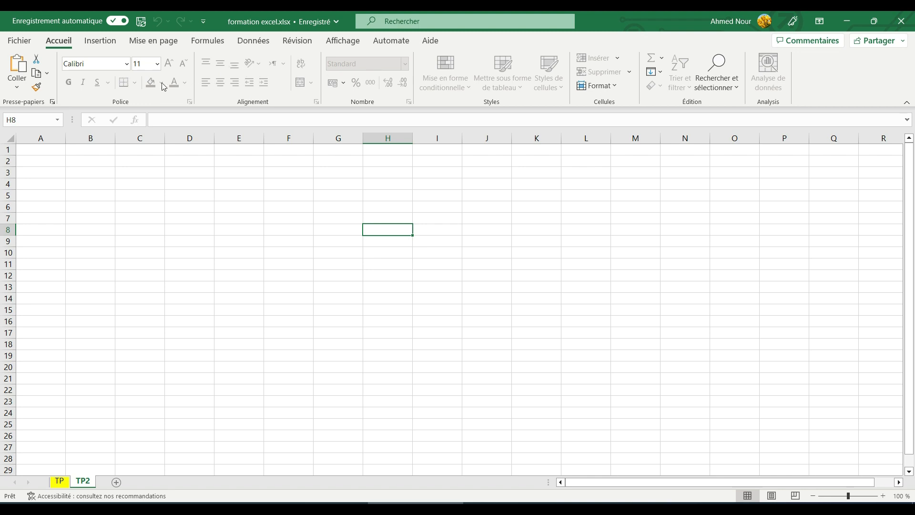
pyautogui.click(99, 42)
pyautogui.click(153, 42)
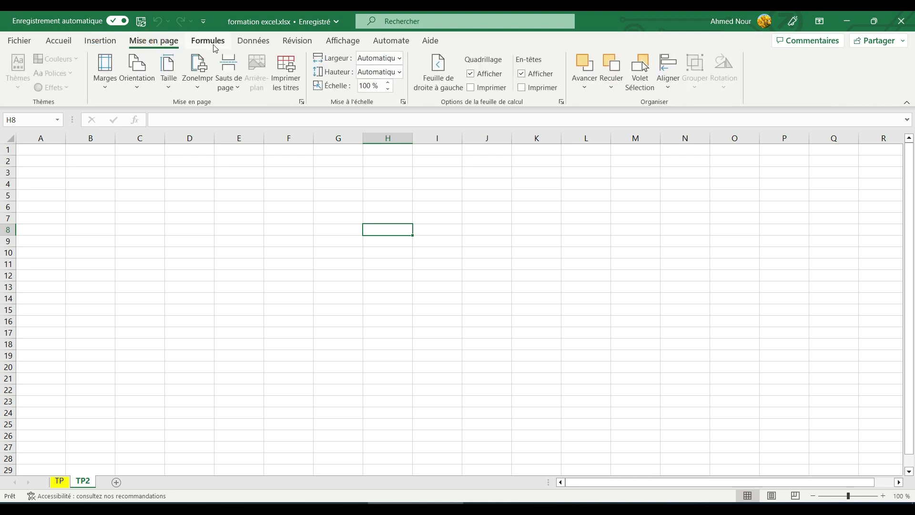
pyautogui.click(95, 44)
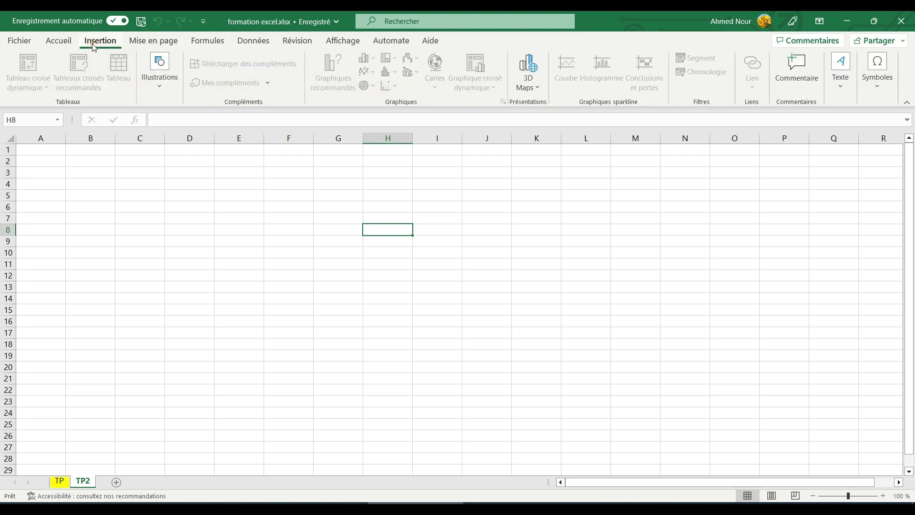
pyautogui.click(61, 41)
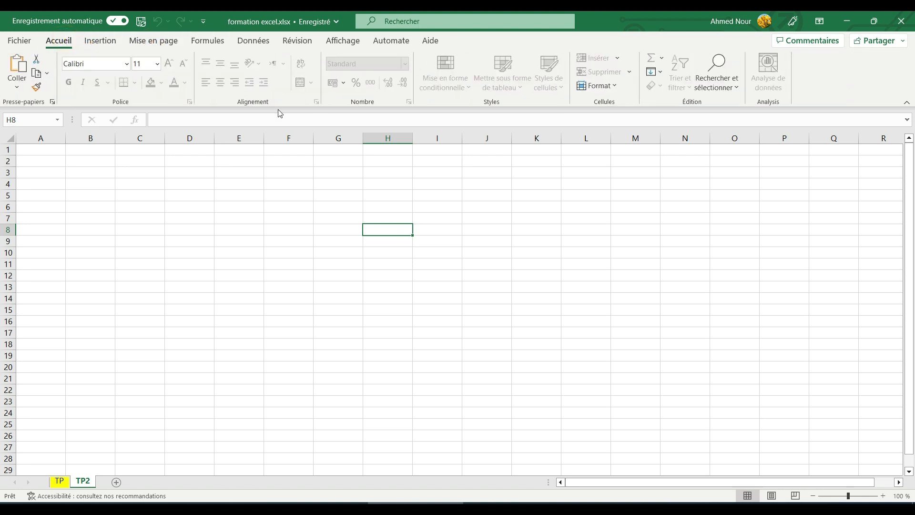
# Step: Unprotect sheet TP2 by entering its password
pyautogui.rightClick(82, 483)
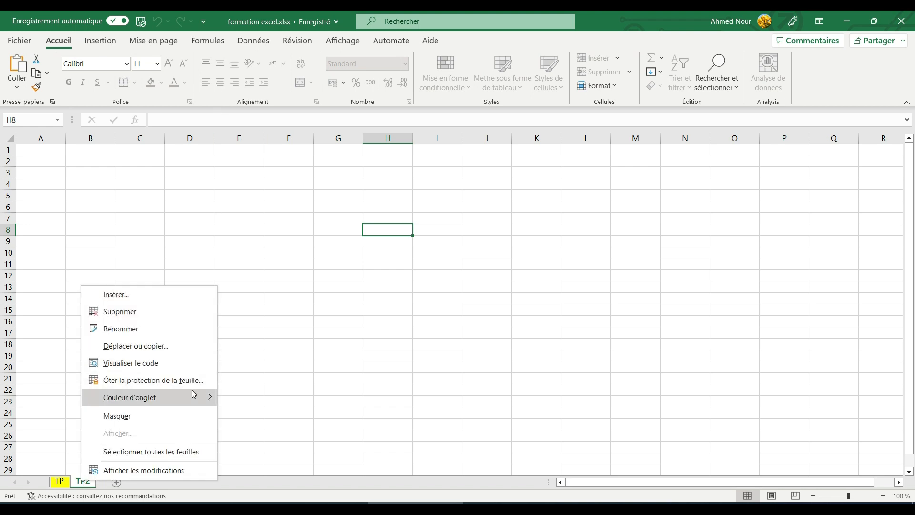
pyautogui.moveTo(193, 394)
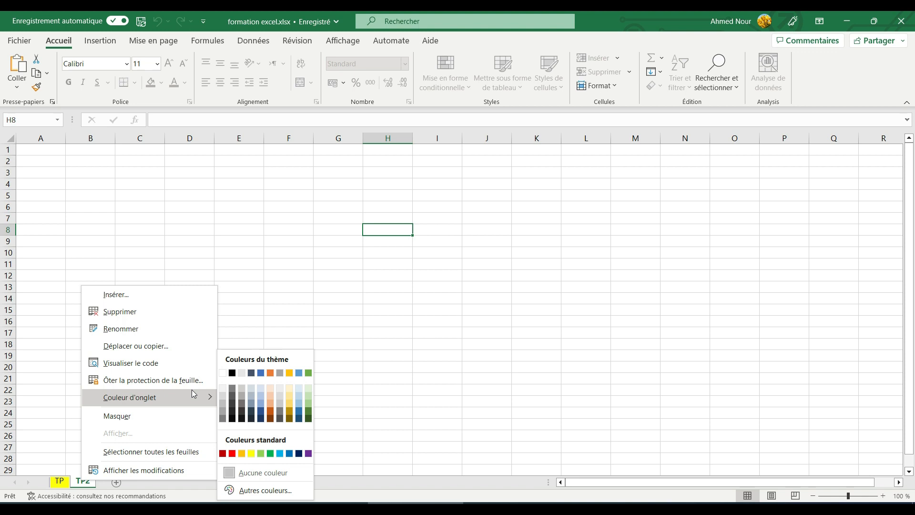
pyautogui.click(167, 380)
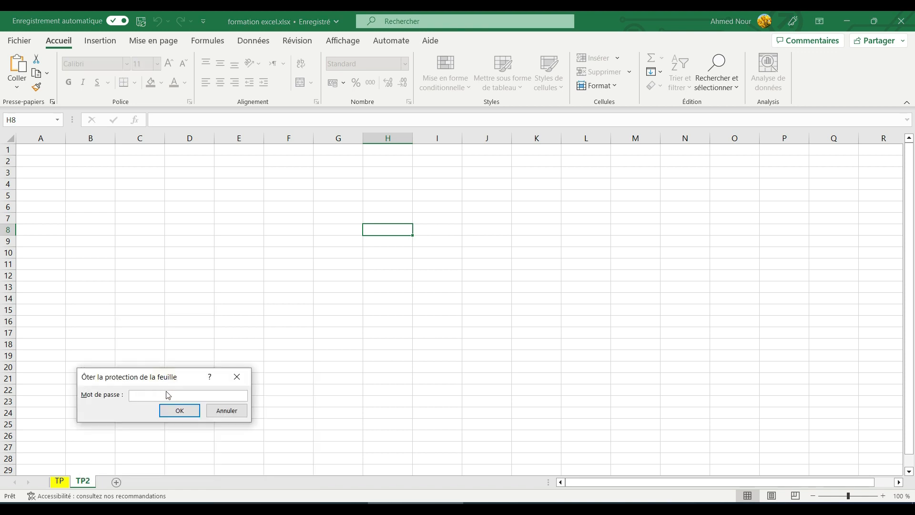
pyautogui.write('123')
pyautogui.click(186, 411)
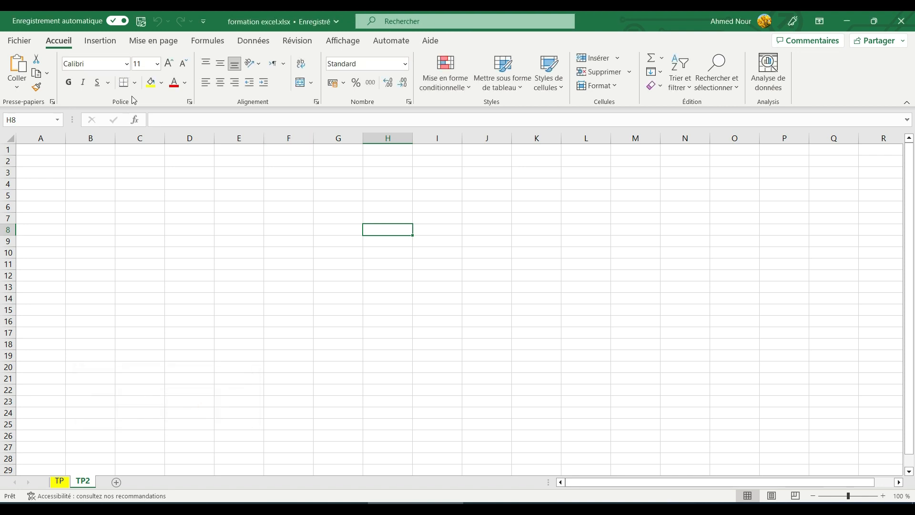
# Step: Merge and centre A1:E1 and enter the title 'Moyenne' in it
pyautogui.click(28, 152)
pyautogui.moveTo(29, 151); pyautogui.dragTo(218, 150)
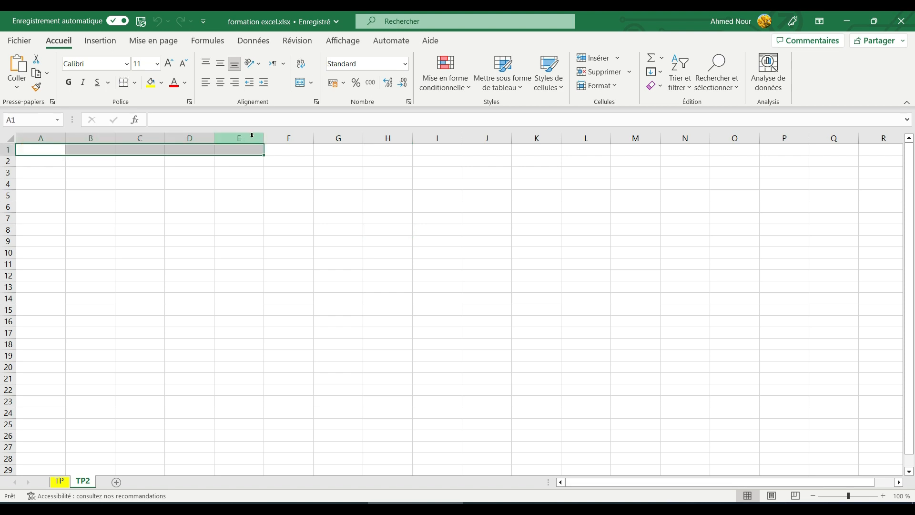
pyautogui.click(301, 84)
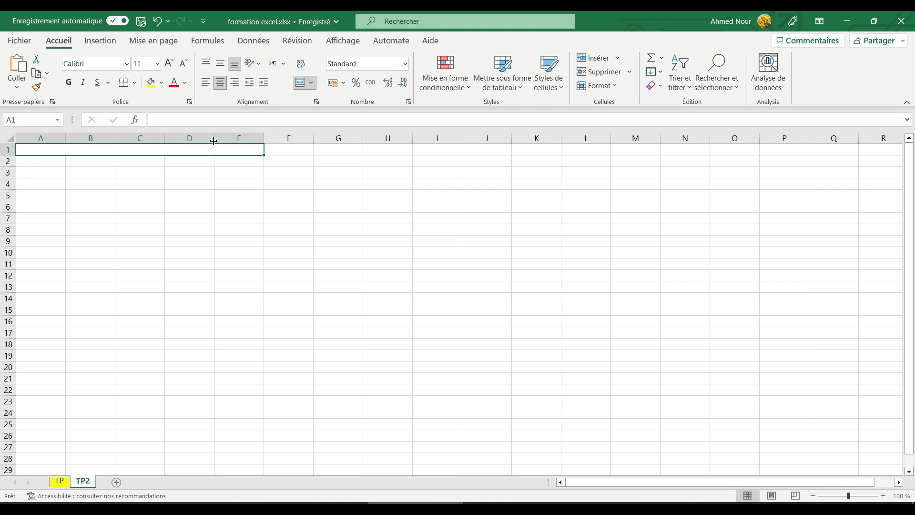
pyautogui.write('Mo')
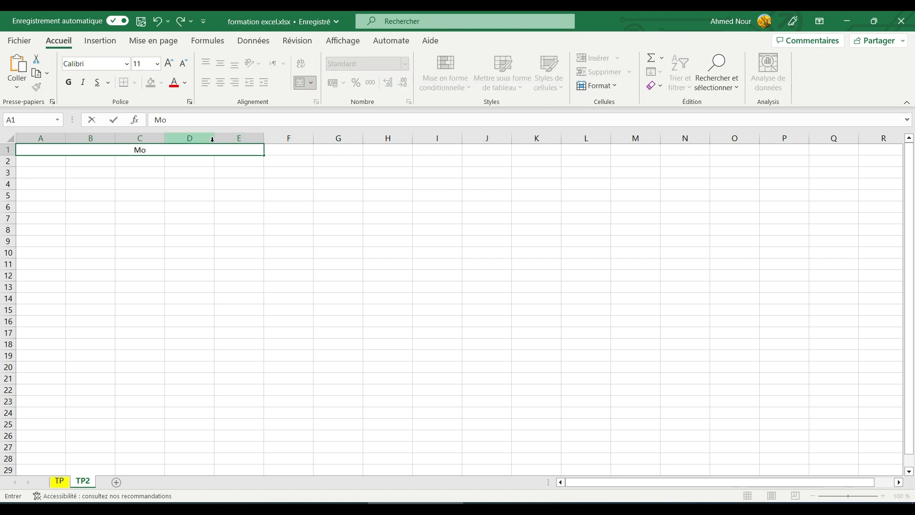
pyautogui.write('yenne')
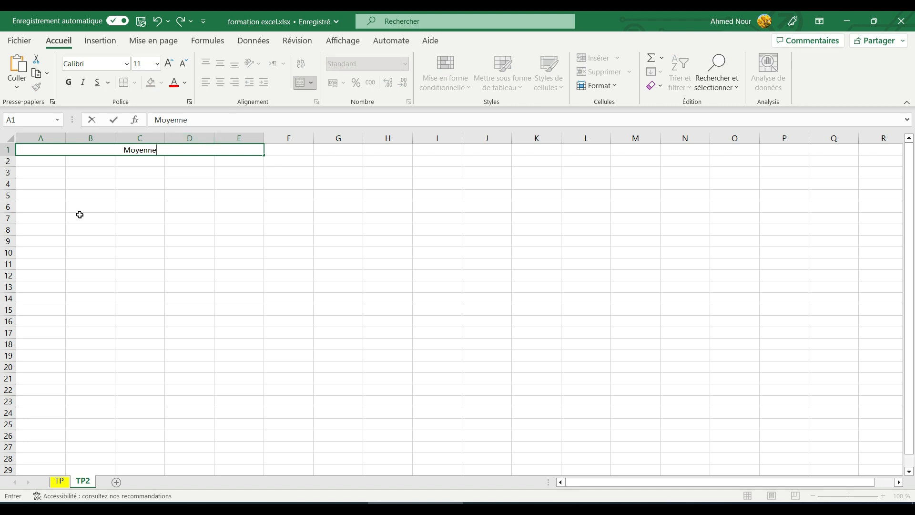
pyautogui.click(50, 177)
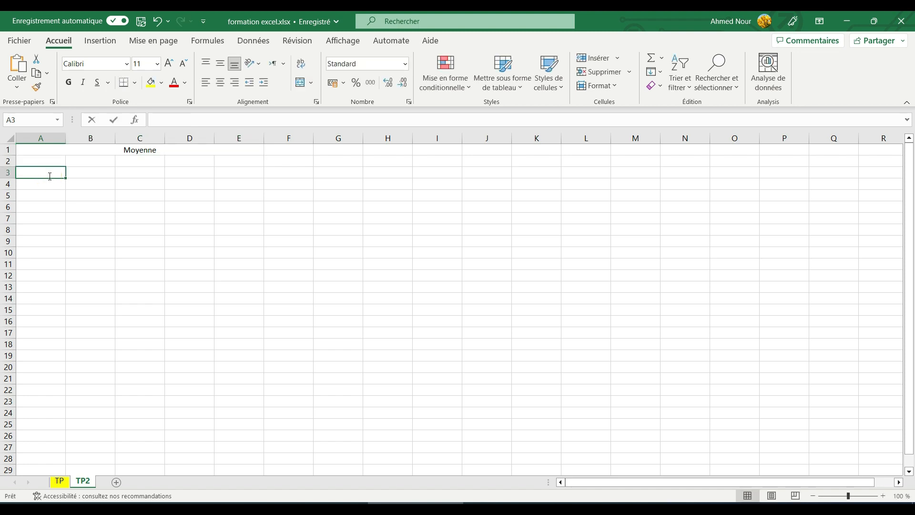
# Step: Enter 'Noms et prénoms' in A3 and autofit column A to that text
pyautogui.write('Noms')
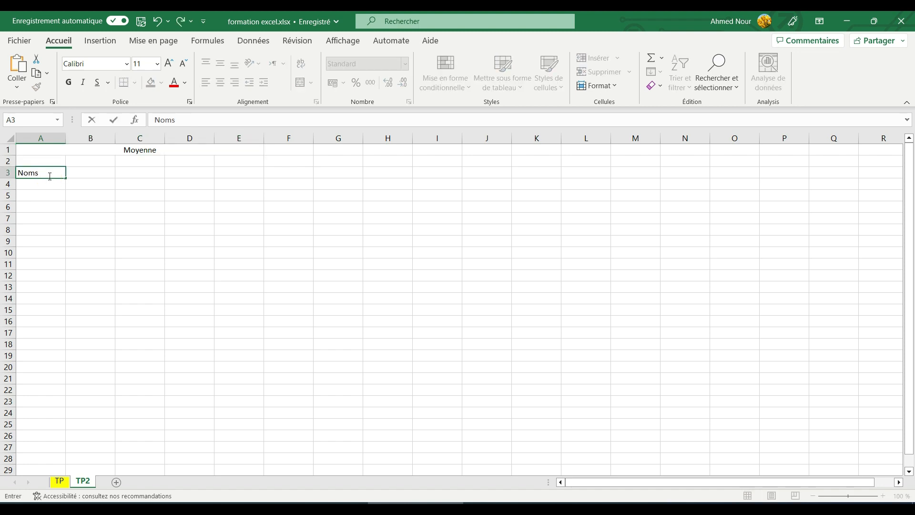
pyautogui.write(' et prénoms')
pyautogui.press('Return')
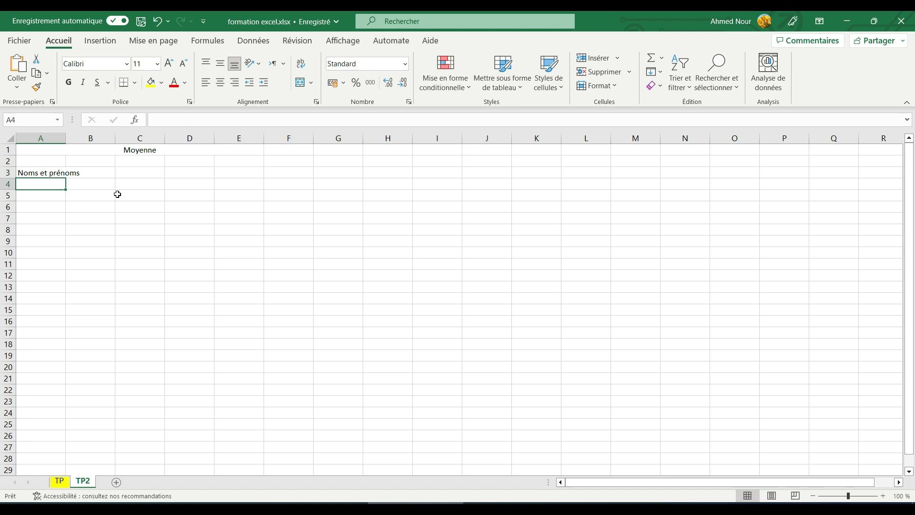
pyautogui.click(43, 176)
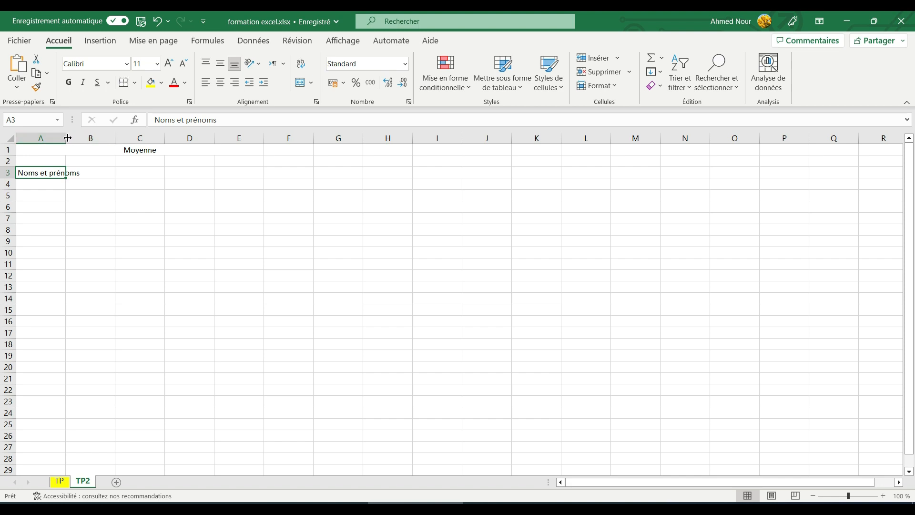
pyautogui.moveTo(66, 138); pyautogui.dragTo(143, 138)
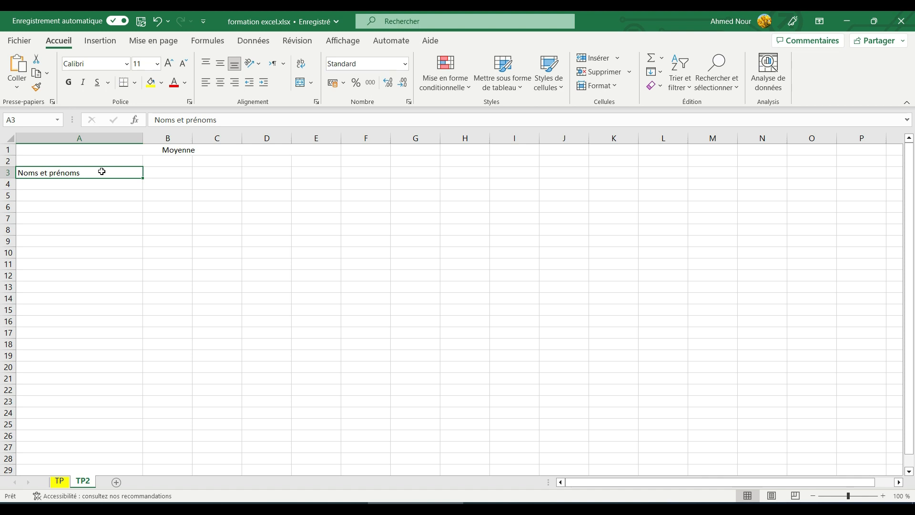
pyautogui.doubleClick(143, 137)
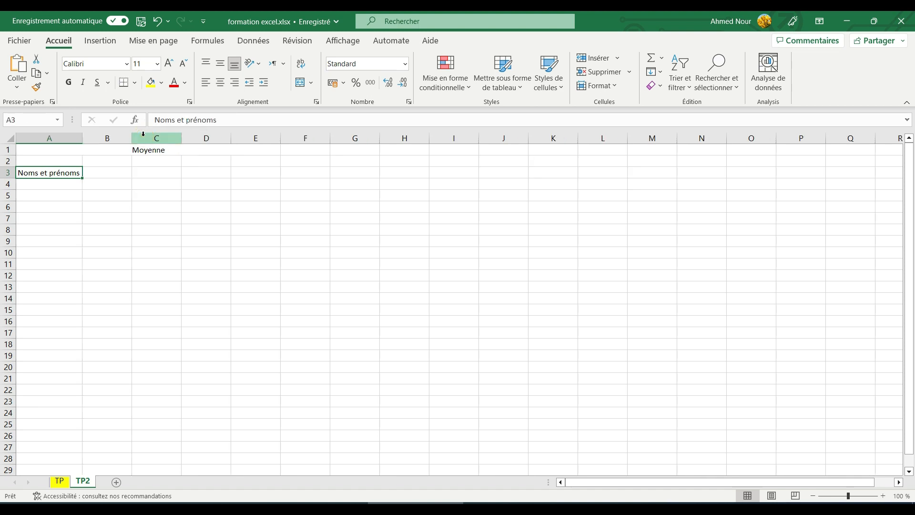
# Step: Type 'Elève 1' as the first student name in A4
pyautogui.click(56, 183)
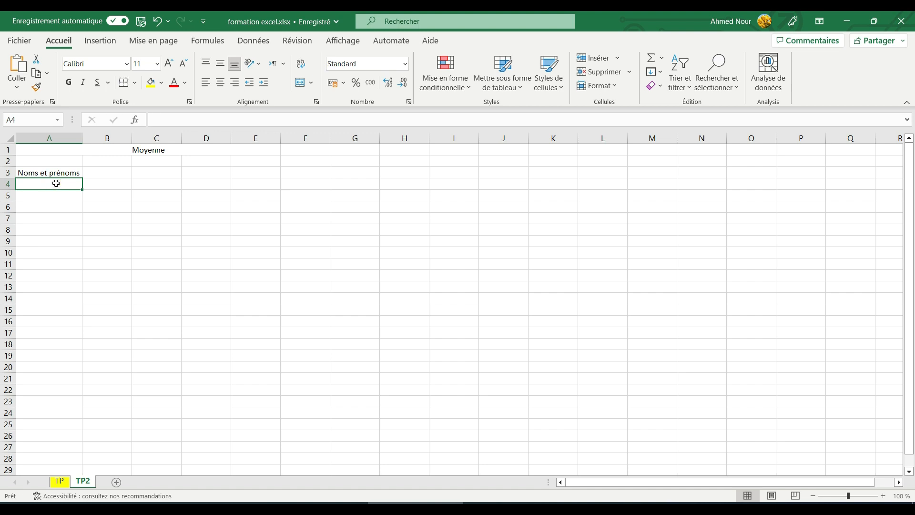
pyautogui.write('El')
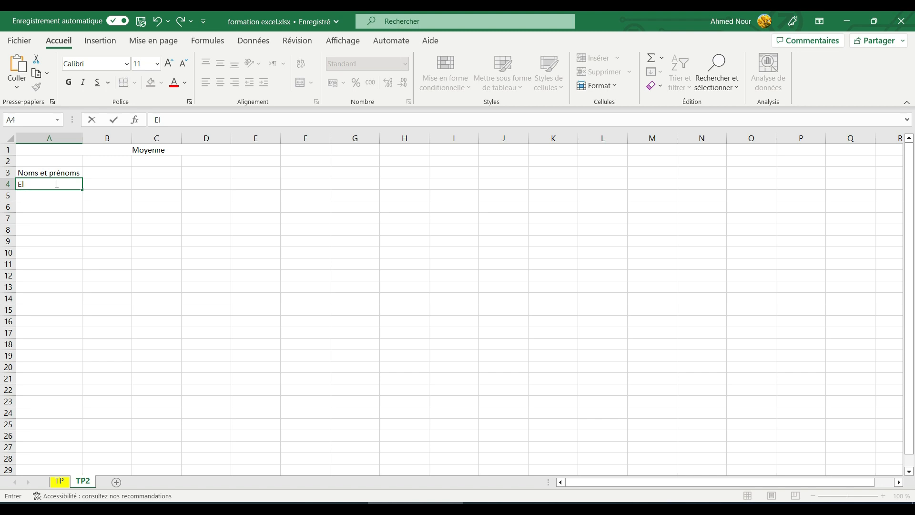
pyautogui.write('ève 1')
pyautogui.press('Return')
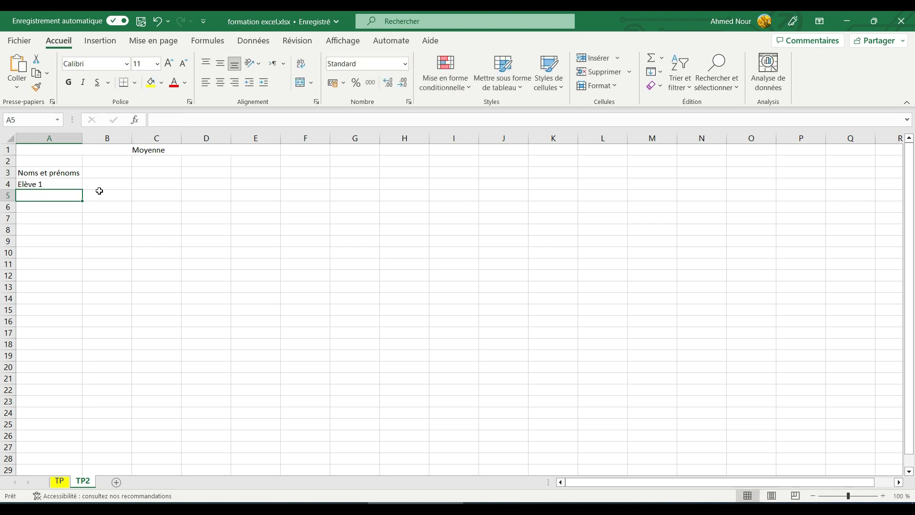
# Step: Paste a copy of Elève 1 into A5, then edit it away so A5 stays empty
pyautogui.click(49, 185)
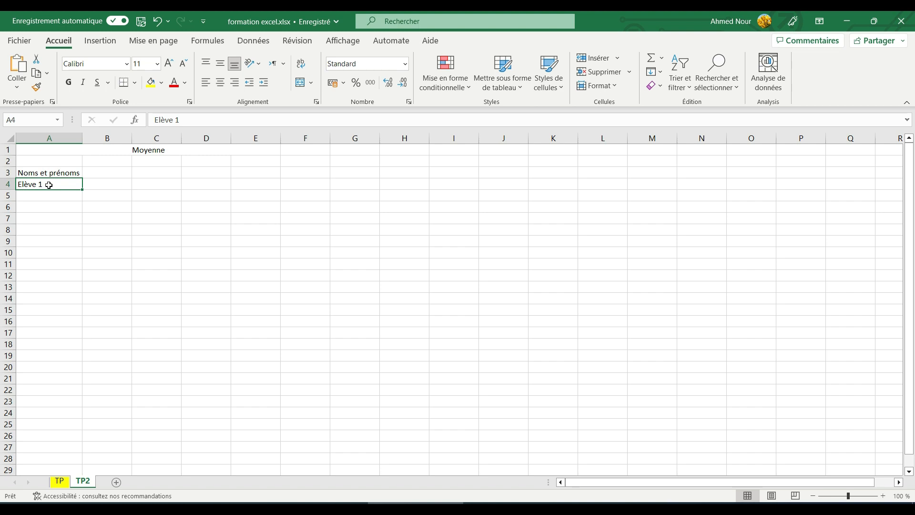
pyautogui.hotkey('ctrl', 'c')
pyautogui.click(52, 196)
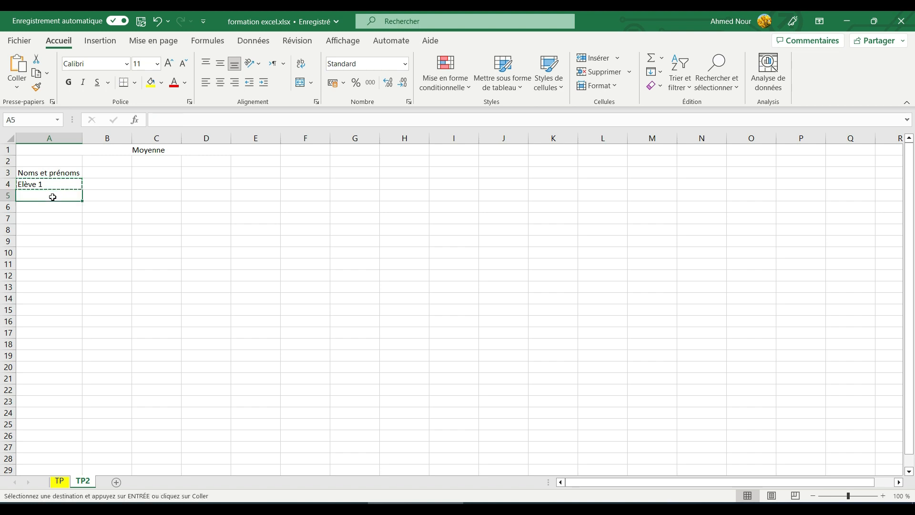
pyautogui.hotkey('ctrl', 'v')
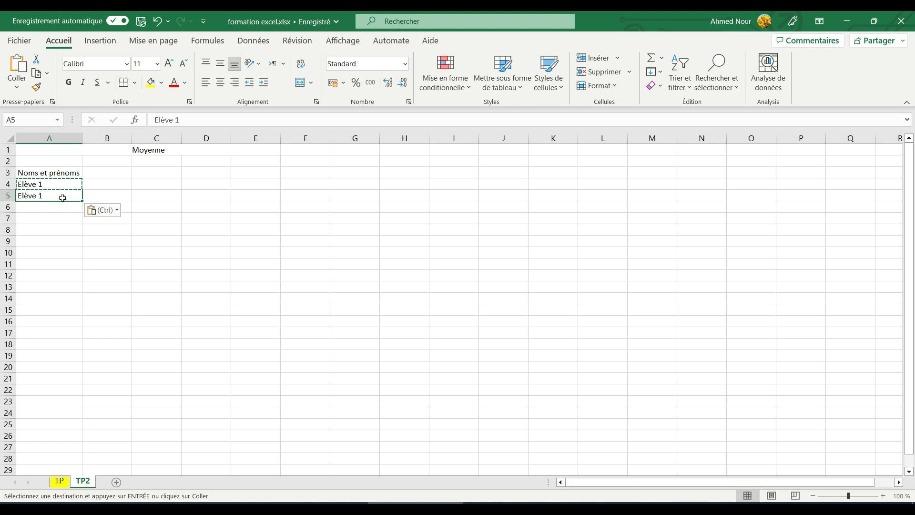
pyautogui.doubleClick(63, 197)
pyautogui.press('BackSpace')
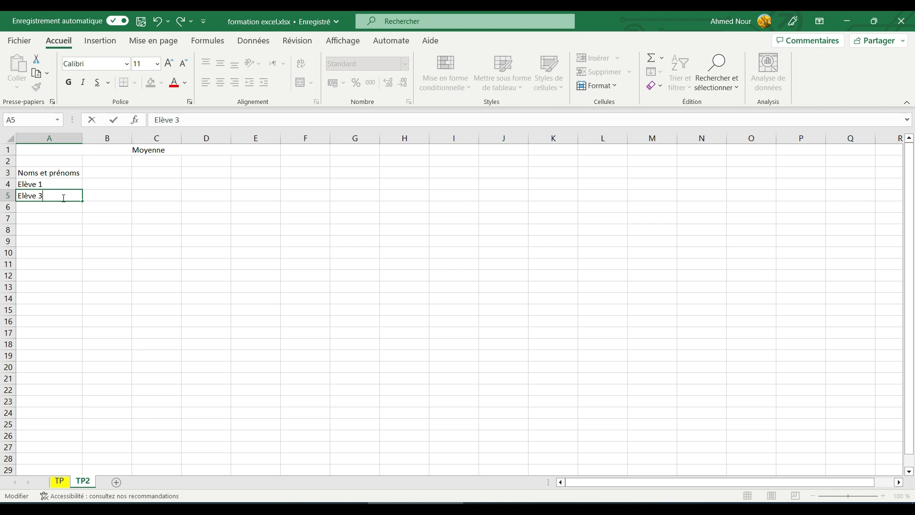
pyautogui.press('BackSpace')
pyautogui.press('BackSpace')
pyautogui.press('BackSpace')
pyautogui.press('BackSpace')
pyautogui.press('BackSpace')
pyautogui.press('BackSpace')
pyautogui.press('BackSpace')
pyautogui.click(76, 182)
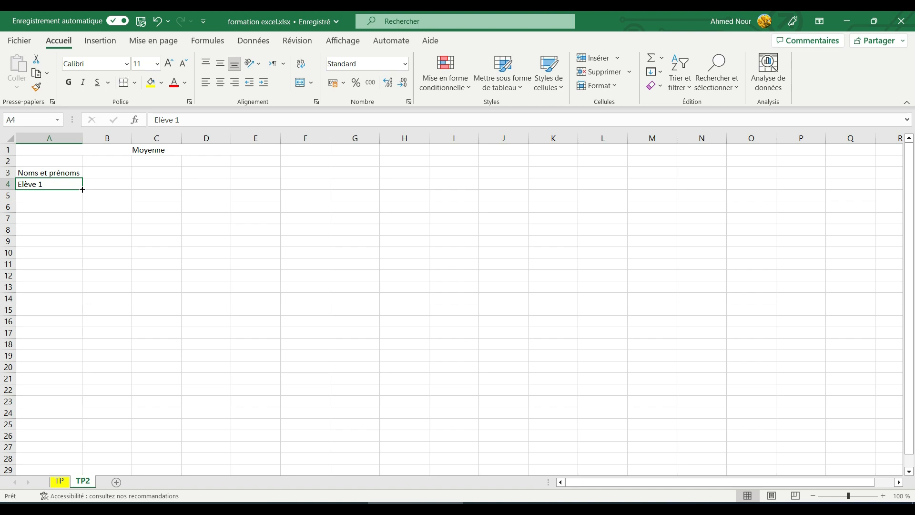
# Step: Fill A4 down to A13 to list Elève 1 through Elève 10
pyautogui.moveTo(82, 189); pyautogui.dragTo(96, 299)
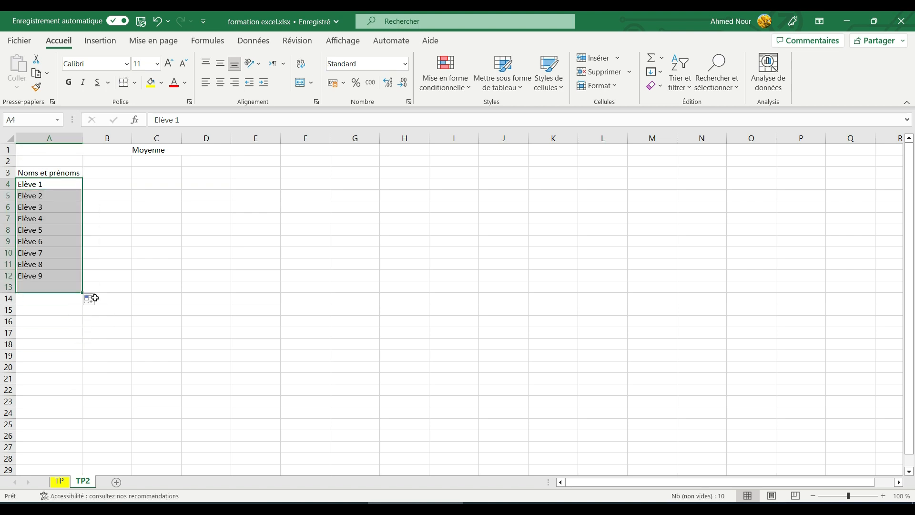
pyautogui.click(52, 287)
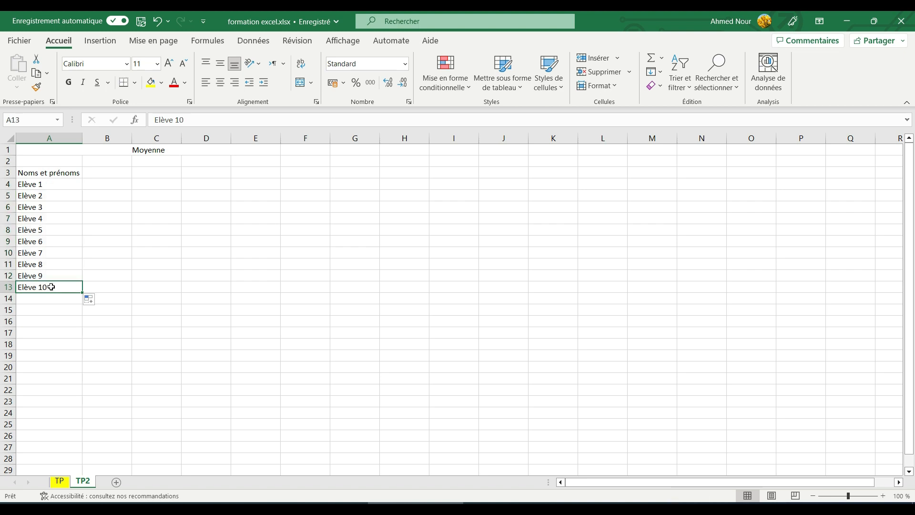
pyautogui.click(52, 186)
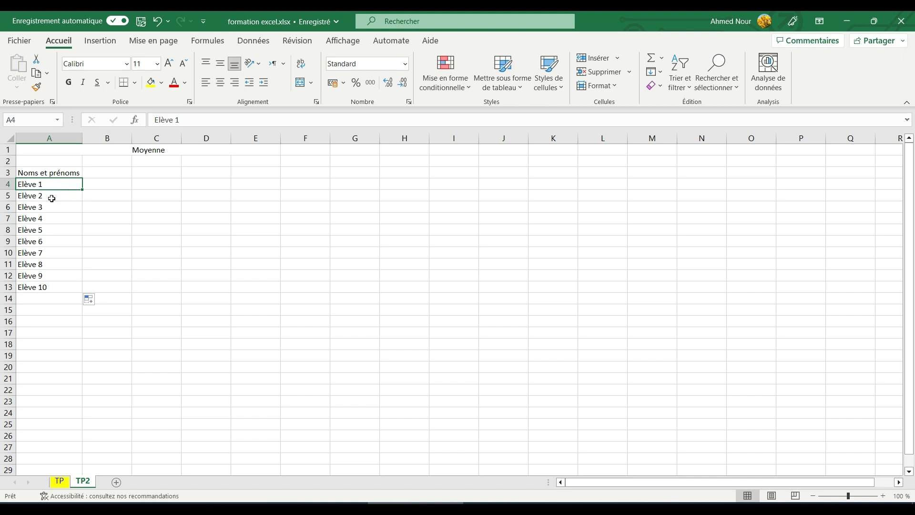
pyautogui.click(104, 183)
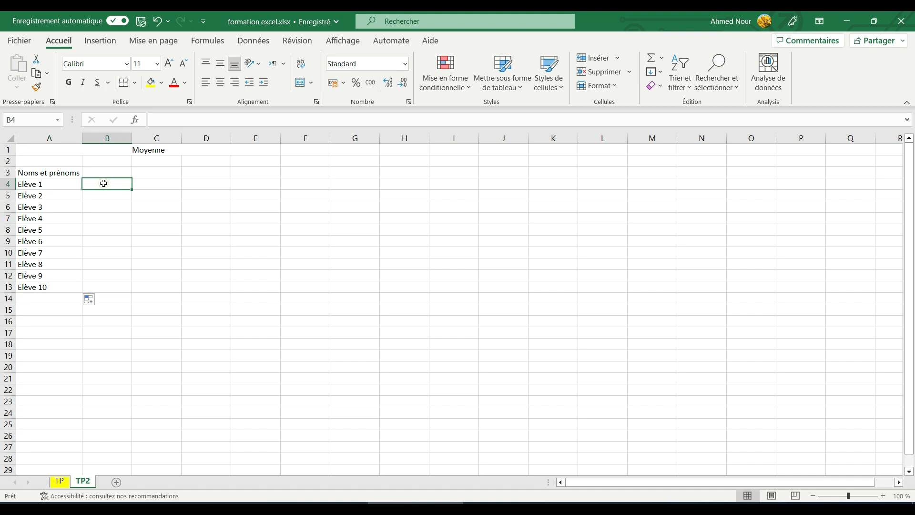
pyautogui.write('texte')
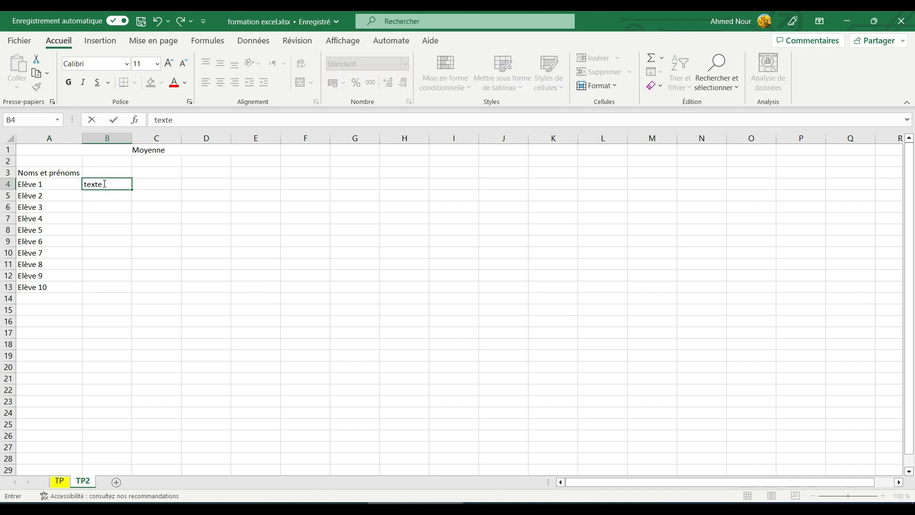
pyautogui.moveTo(133, 190); pyautogui.dragTo(142, 288)
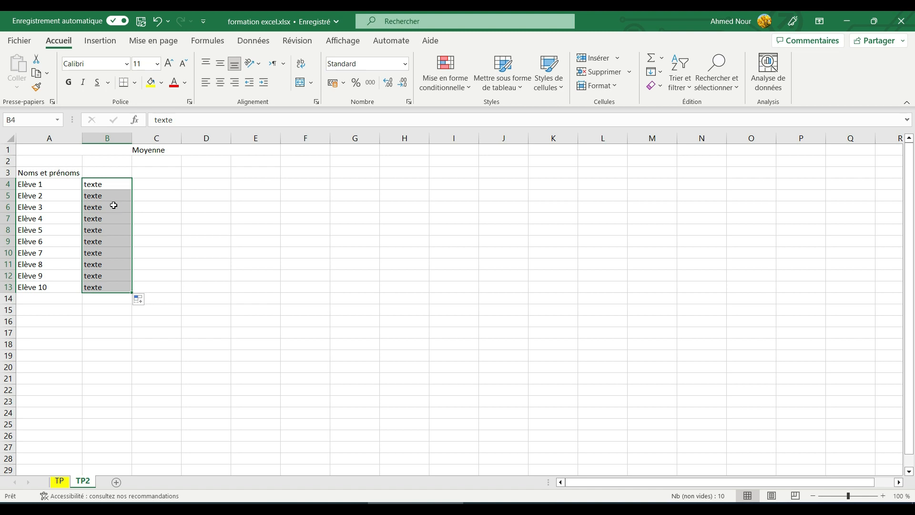
pyautogui.press('Delete')
pyautogui.click(117, 185)
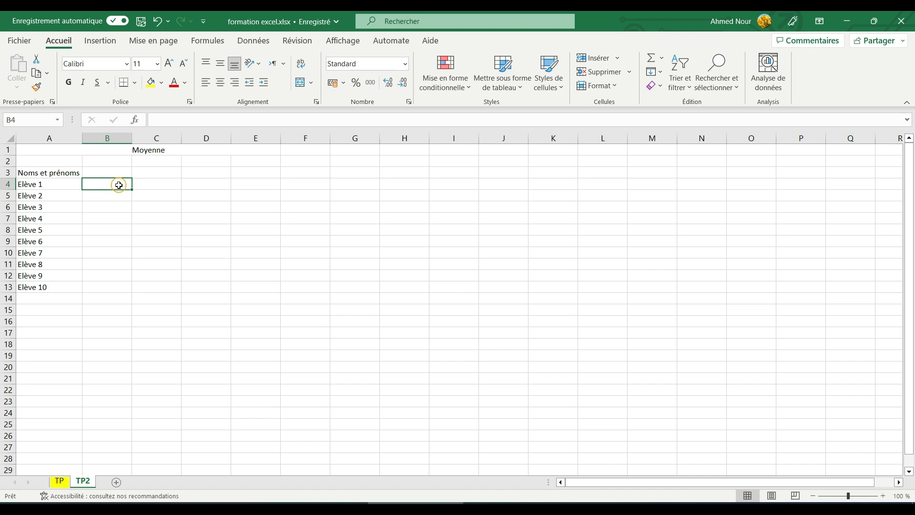
pyautogui.write('12')
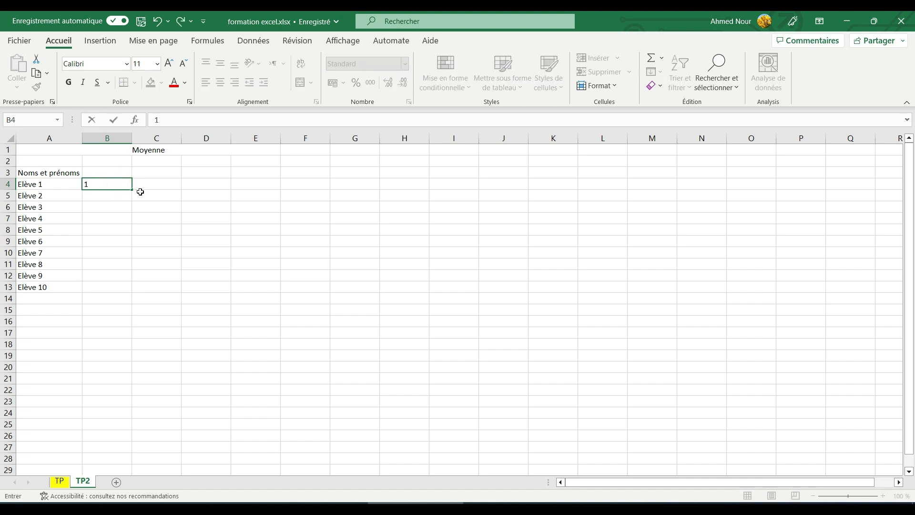
pyautogui.moveTo(131, 189); pyautogui.dragTo(138, 292)
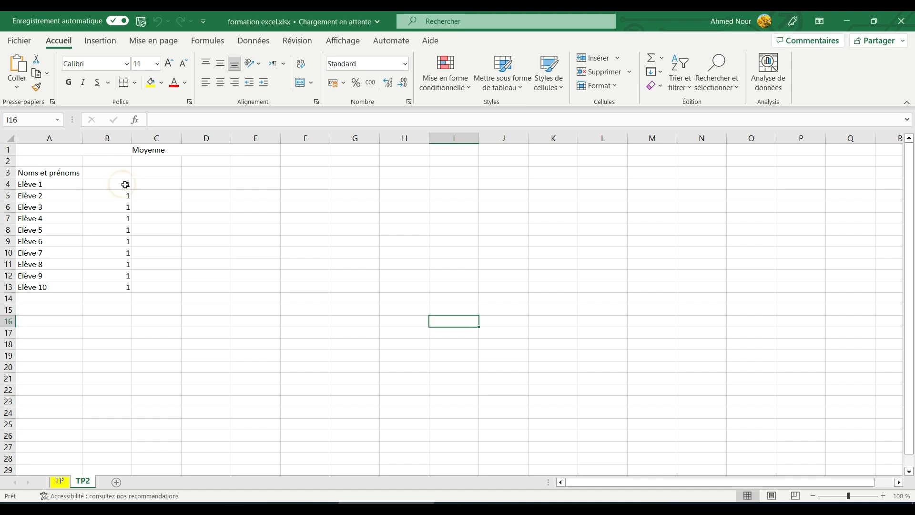
pyautogui.click(147, 185)
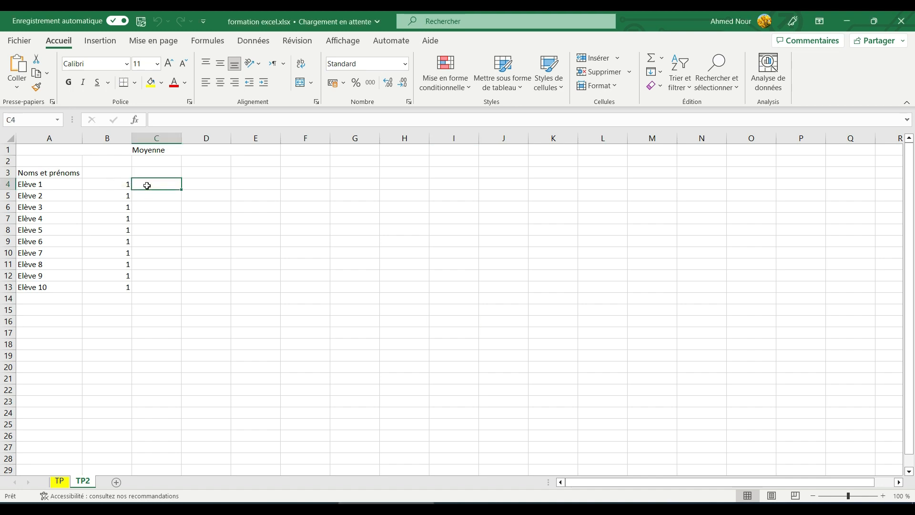
pyautogui.write('12')
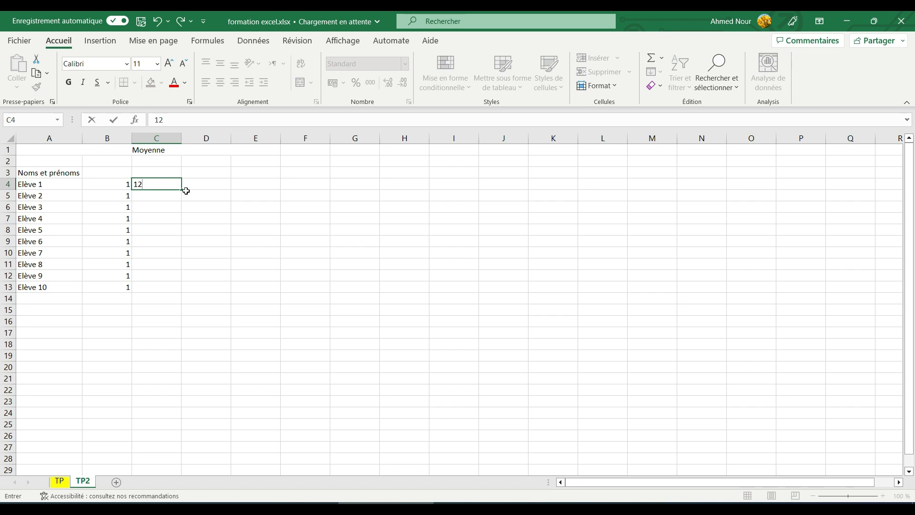
pyautogui.moveTo(181, 189); pyautogui.dragTo(190, 334)
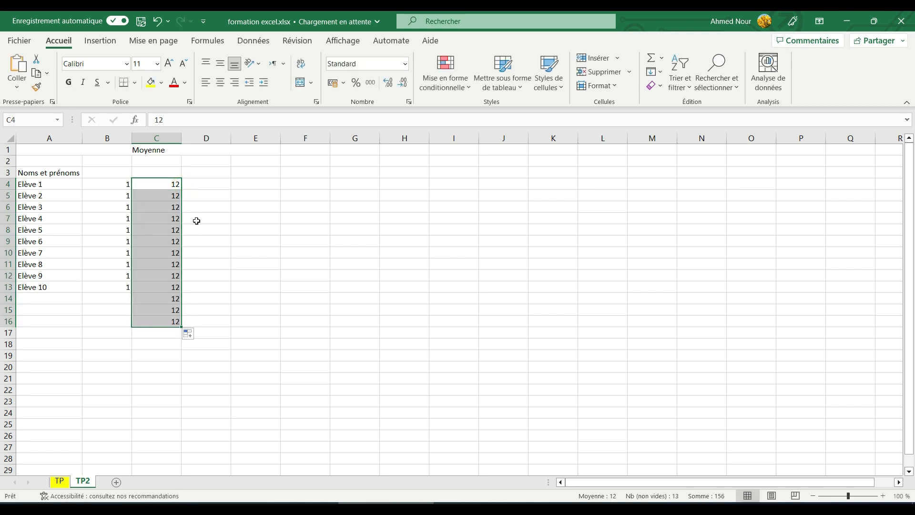
pyautogui.click(215, 187)
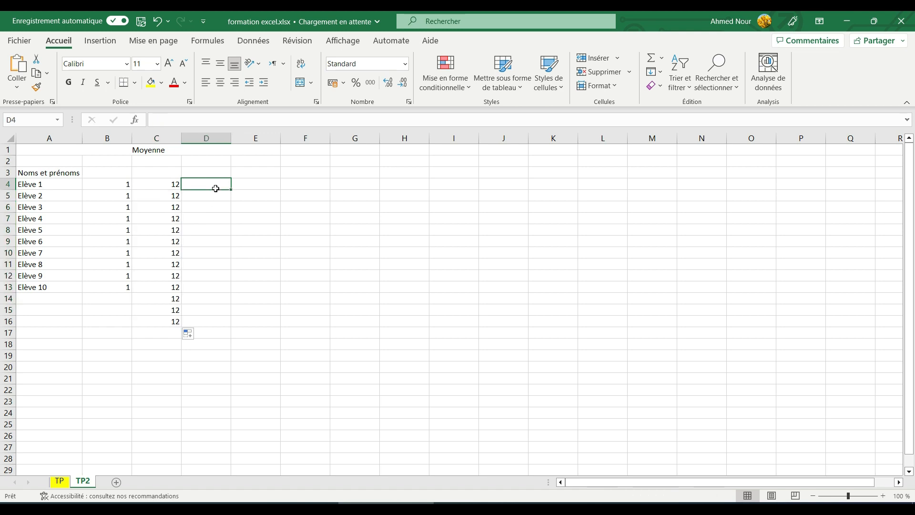
pyautogui.click(53, 186)
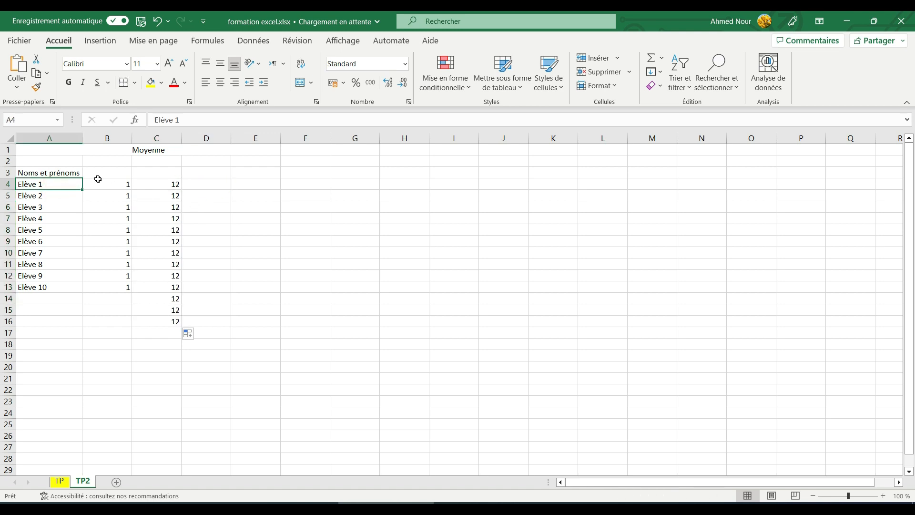
pyautogui.moveTo(105, 184); pyautogui.dragTo(193, 350)
pyautogui.press('Delete')
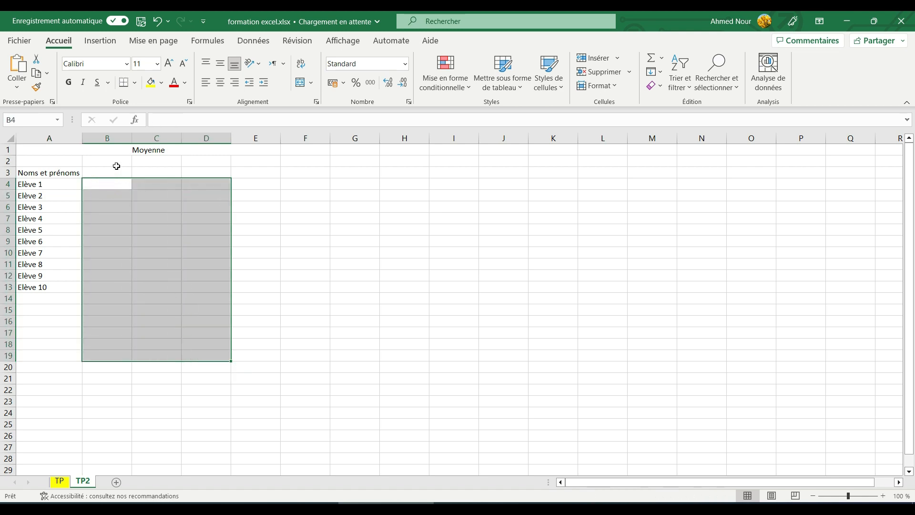
# Step: Number B4:B13 from 1 to 10 by entering 1 and 2 and filling down
pyautogui.click(104, 183)
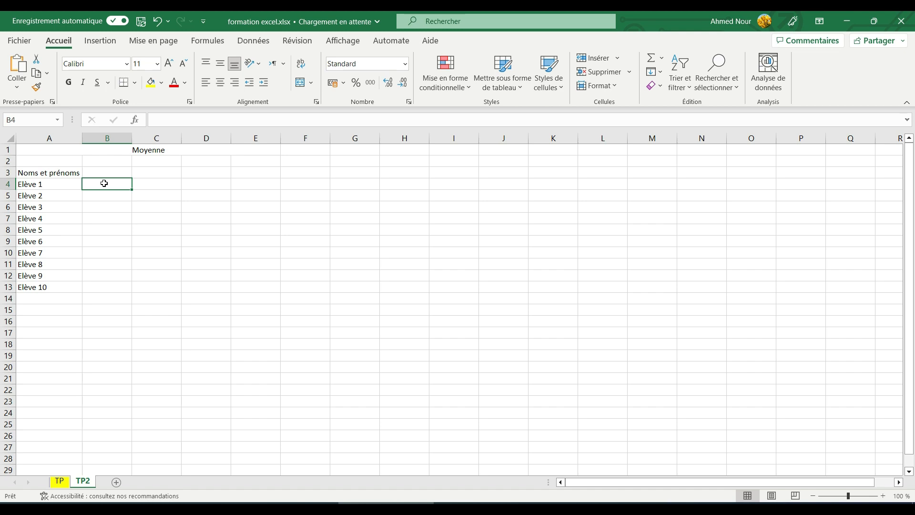
pyautogui.write('1')
pyautogui.press('Return')
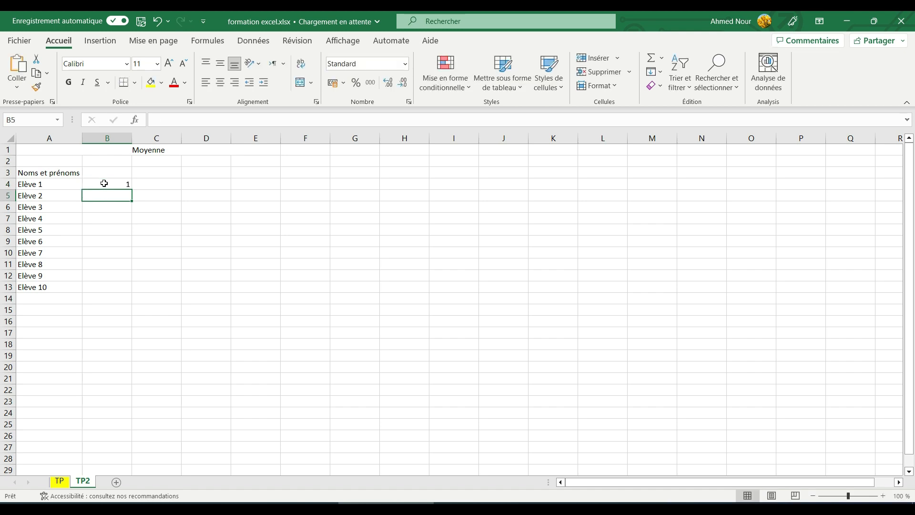
pyautogui.write('2')
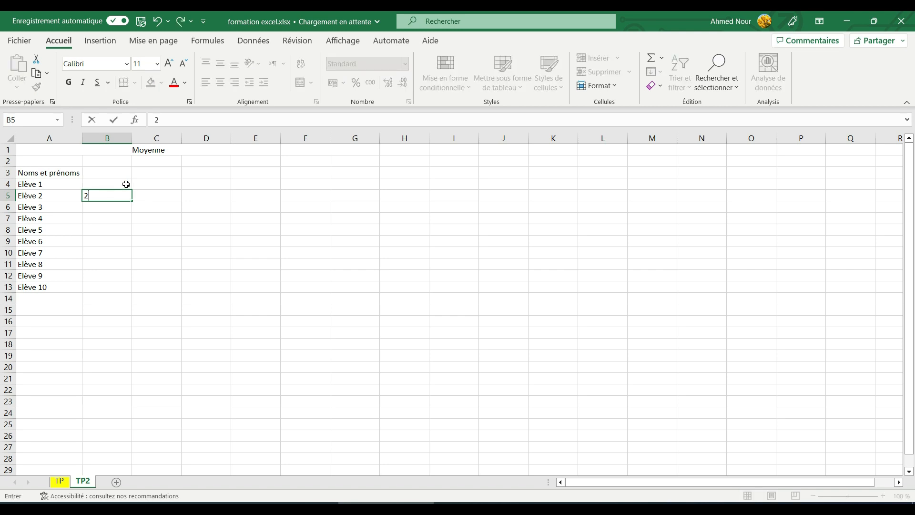
pyautogui.click(126, 187)
pyautogui.moveTo(128, 190); pyautogui.dragTo(128, 193)
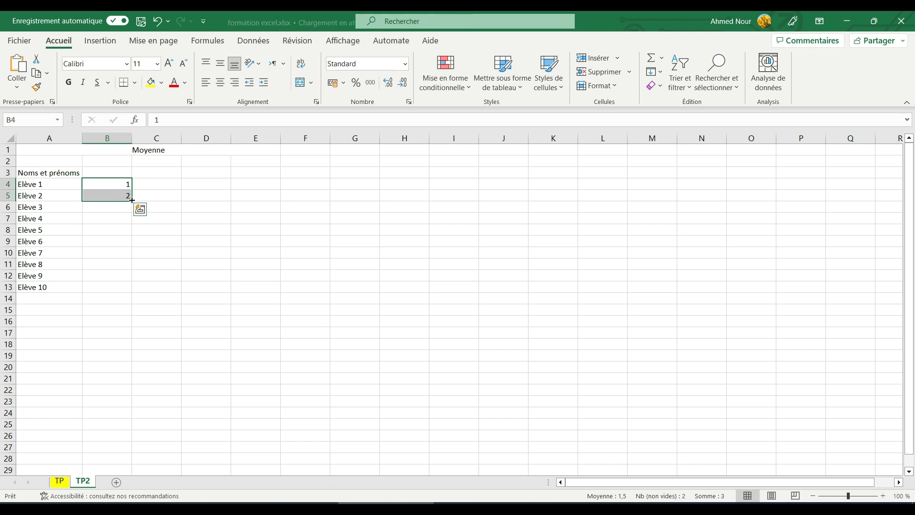
pyautogui.moveTo(132, 201); pyautogui.dragTo(127, 290)
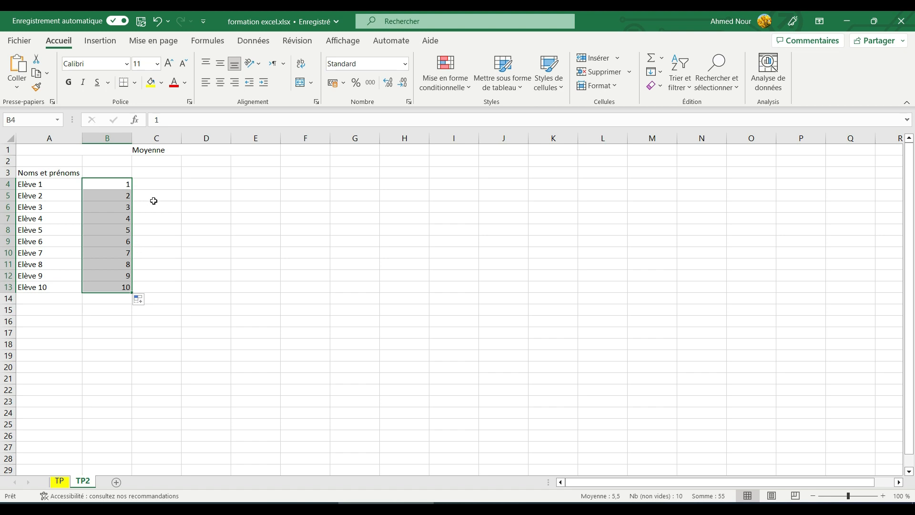
# Step: Enter 1 and 3 in C4:C5 and fill down to create the odd series to 19
pyautogui.click(152, 185)
pyautogui.write('1')
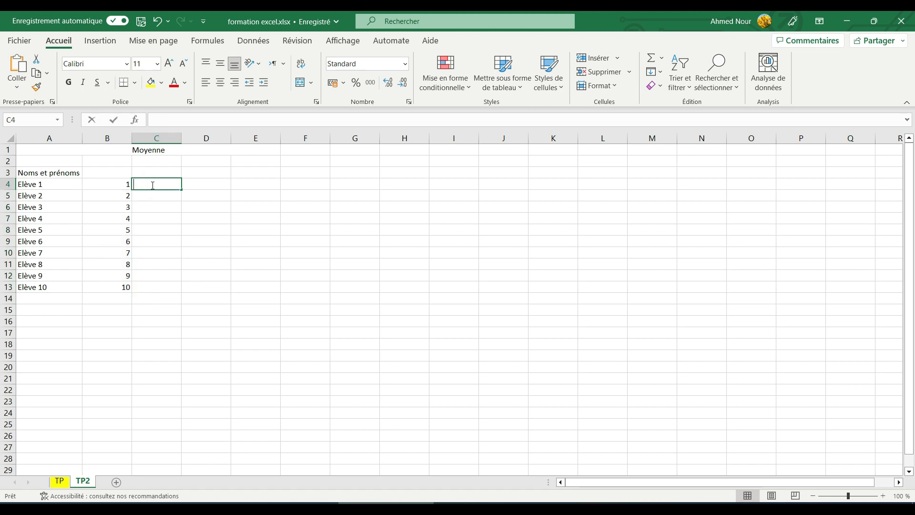
pyautogui.press('Return')
pyautogui.write('3')
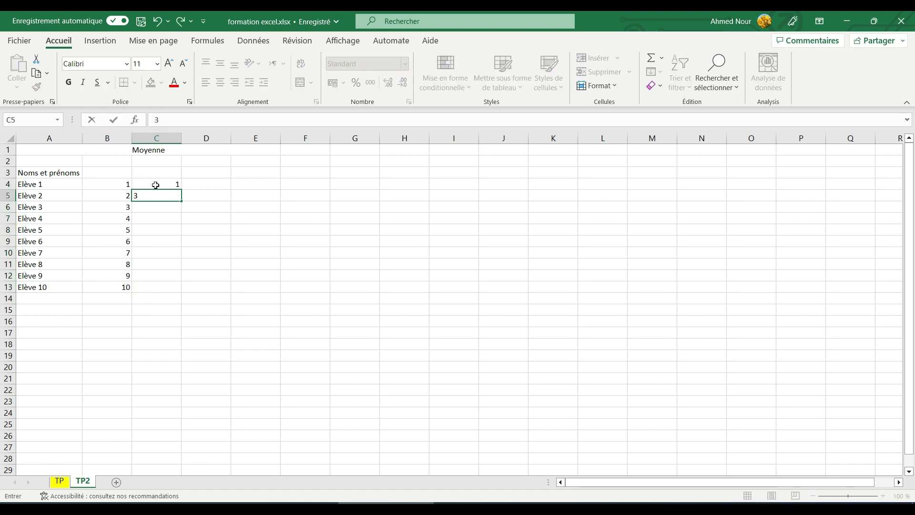
pyautogui.moveTo(165, 185); pyautogui.dragTo(184, 292)
pyautogui.click(211, 185)
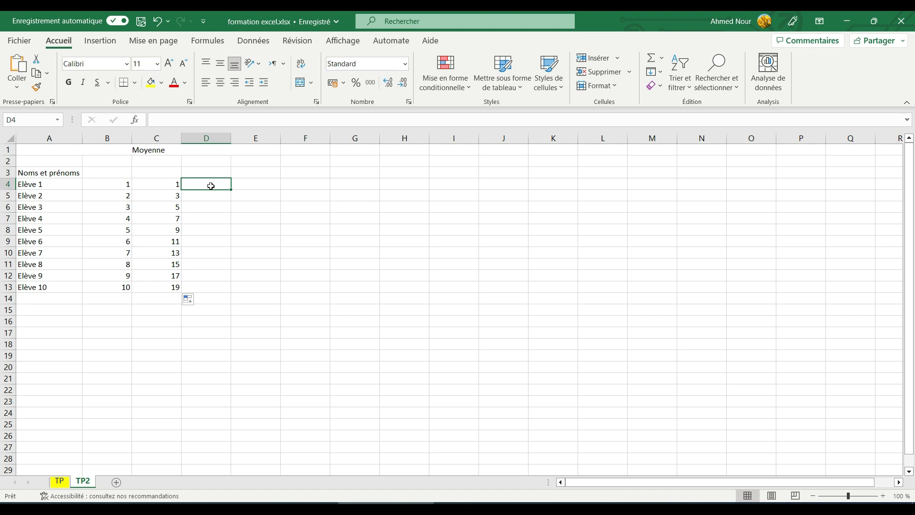
# Step: Enter 0 and 1 in column D and fill the alternating pattern down to row 12
pyautogui.write('0')
pyautogui.press('Return')
pyautogui.write('1')
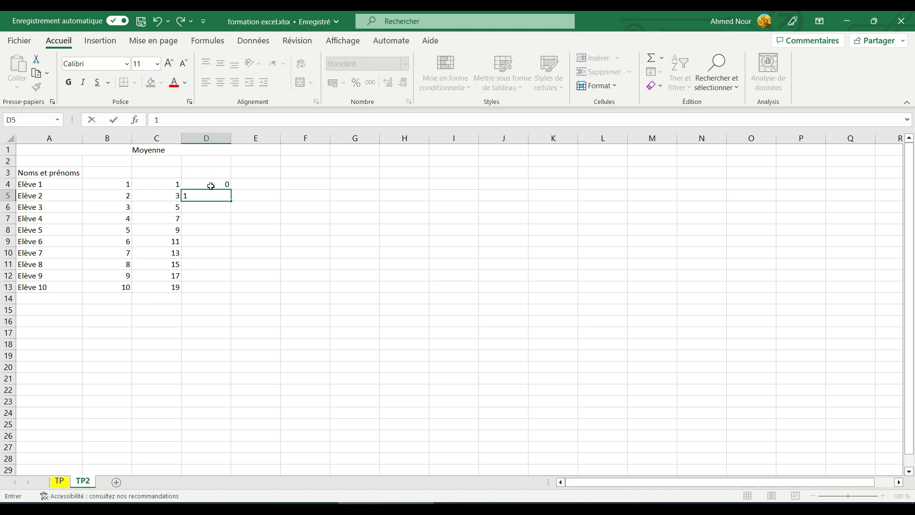
pyautogui.moveTo(210, 186); pyautogui.dragTo(211, 196)
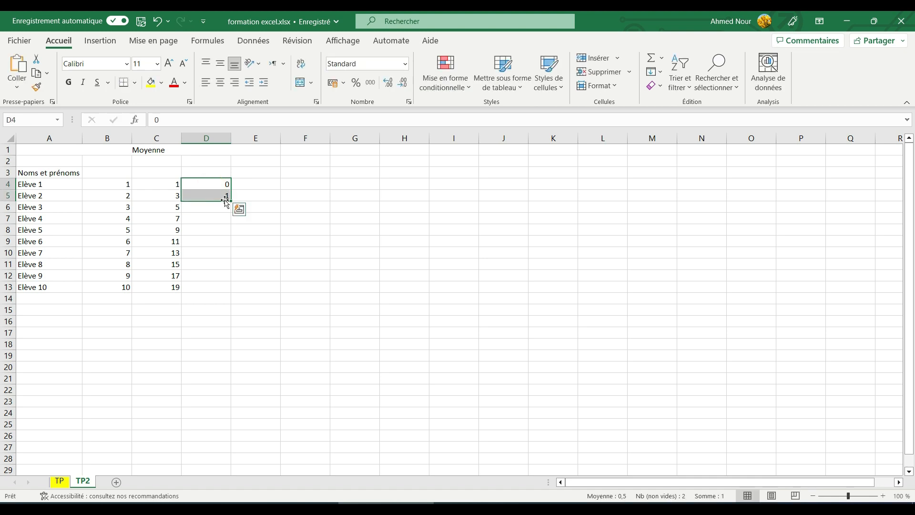
pyautogui.moveTo(234, 201); pyautogui.dragTo(232, 267)
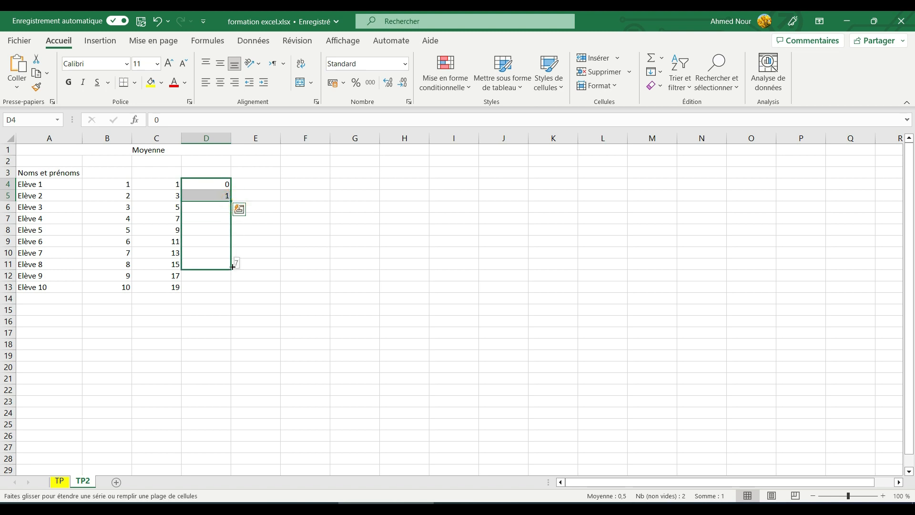
pyautogui.moveTo(233, 267); pyautogui.dragTo(238, 279)
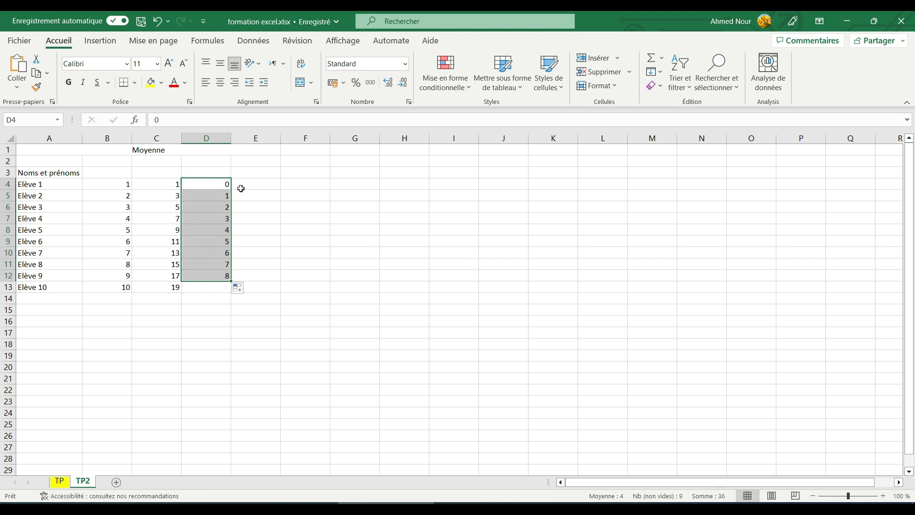
# Step: Fill a 1, 0 series down column E, then delete all series values in B4:F15
pyautogui.click(240, 185)
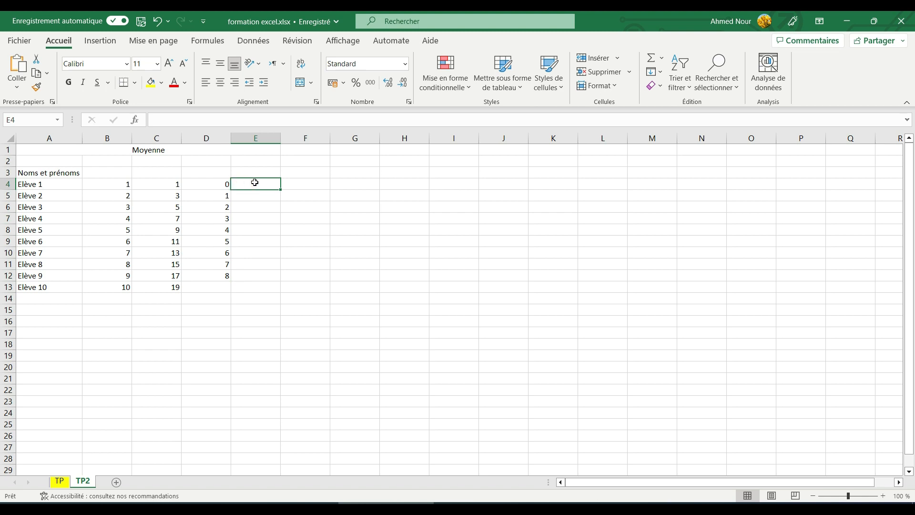
pyautogui.write('1')
pyautogui.press('Return')
pyautogui.write('0')
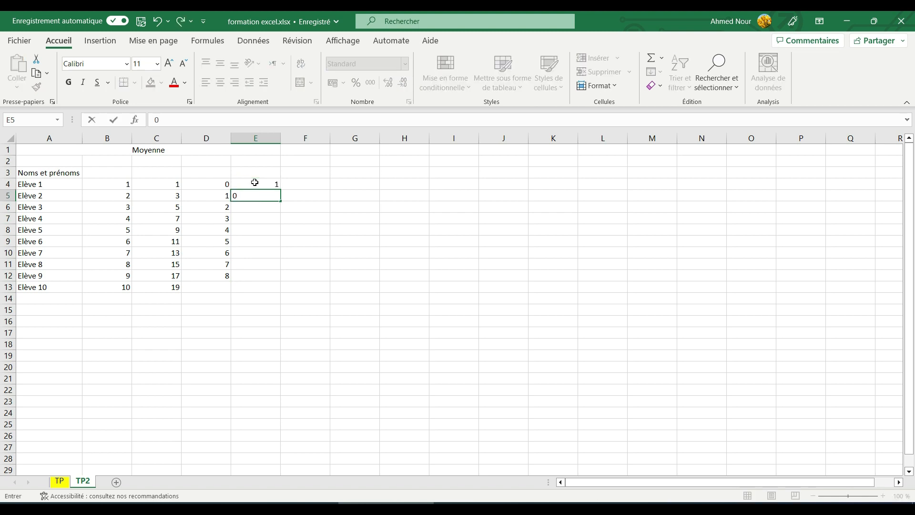
pyautogui.moveTo(255, 183); pyautogui.dragTo(281, 290)
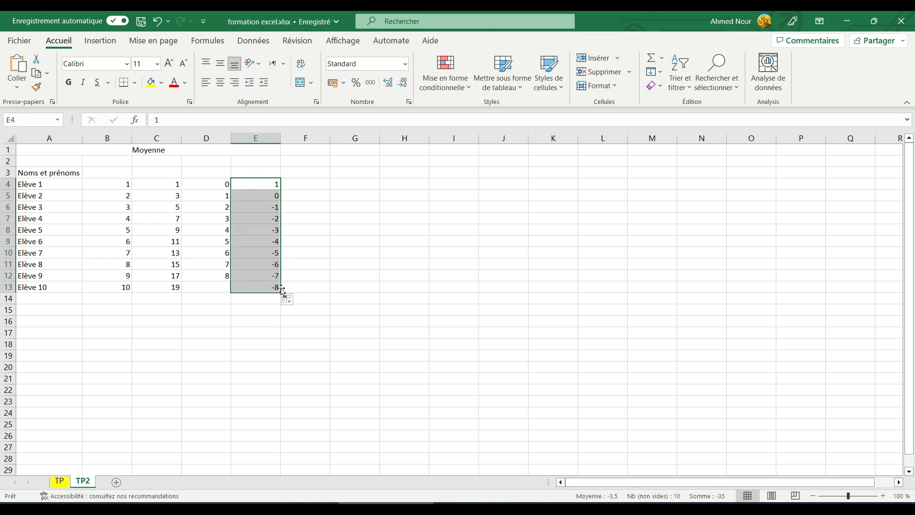
pyautogui.moveTo(107, 185); pyautogui.dragTo(285, 306)
pyautogui.press('Delete')
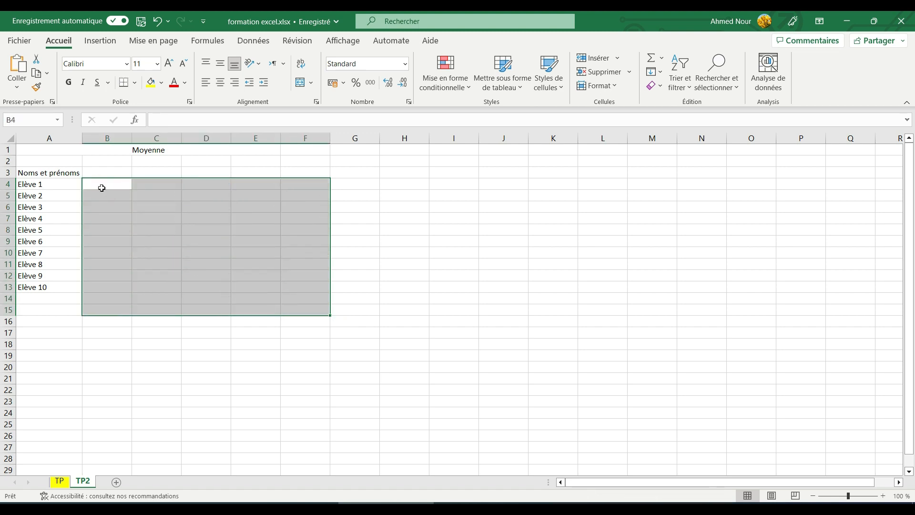
pyautogui.click(125, 183)
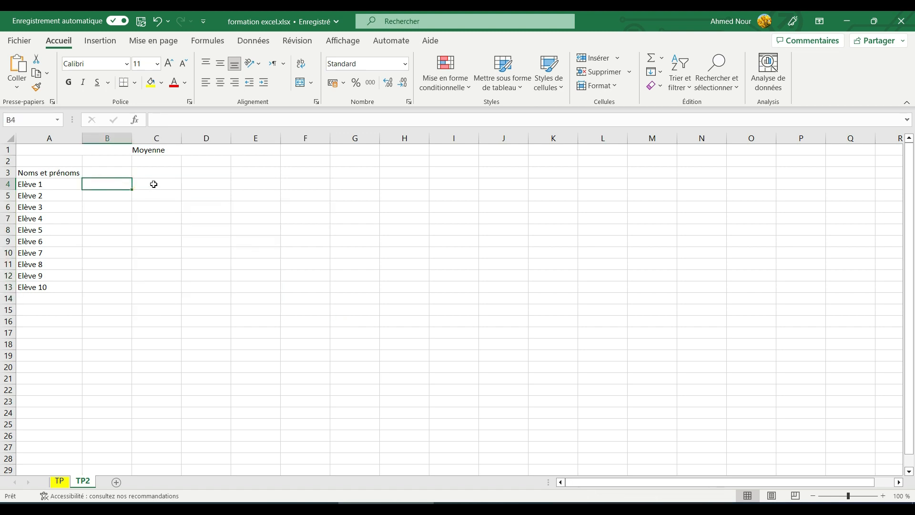
pyautogui.write('lu')
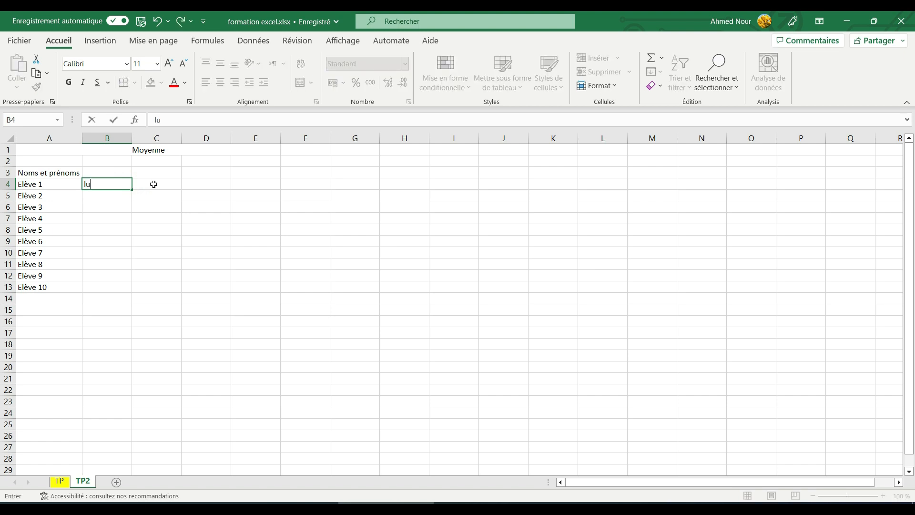
pyautogui.write('ndi')
pyautogui.moveTo(134, 193); pyautogui.dragTo(135, 281)
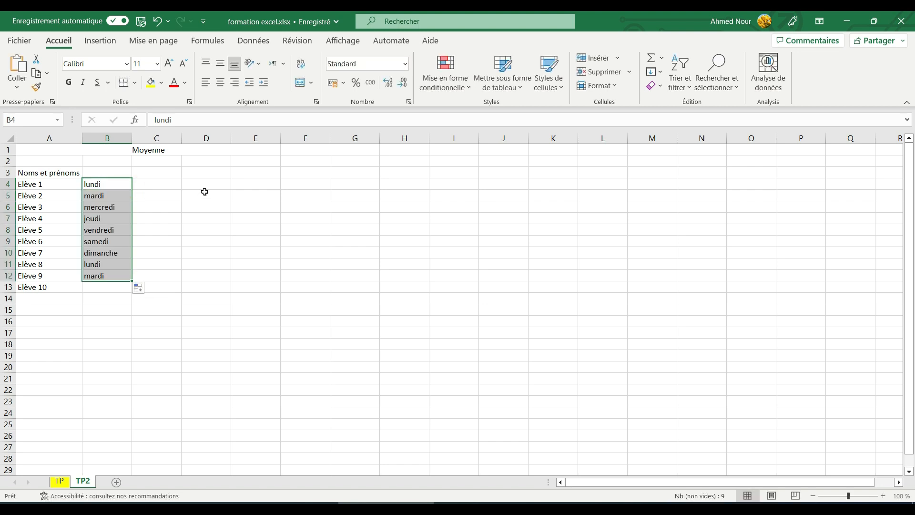
pyautogui.click(155, 182)
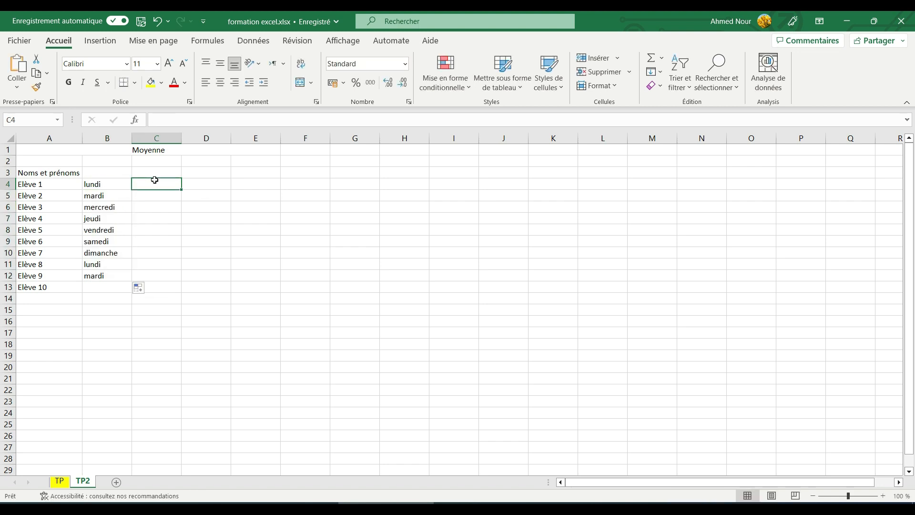
pyautogui.click(122, 185)
pyautogui.moveTo(121, 185); pyautogui.dragTo(118, 263)
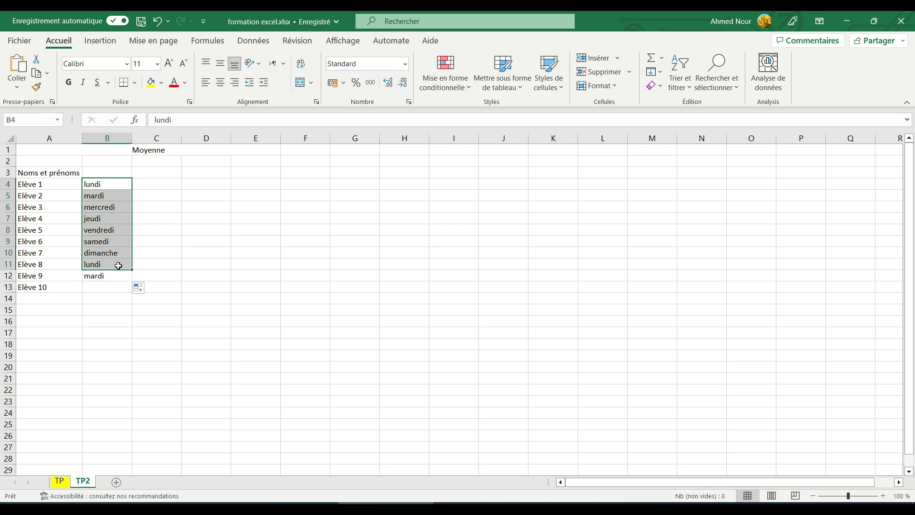
pyautogui.click(159, 184)
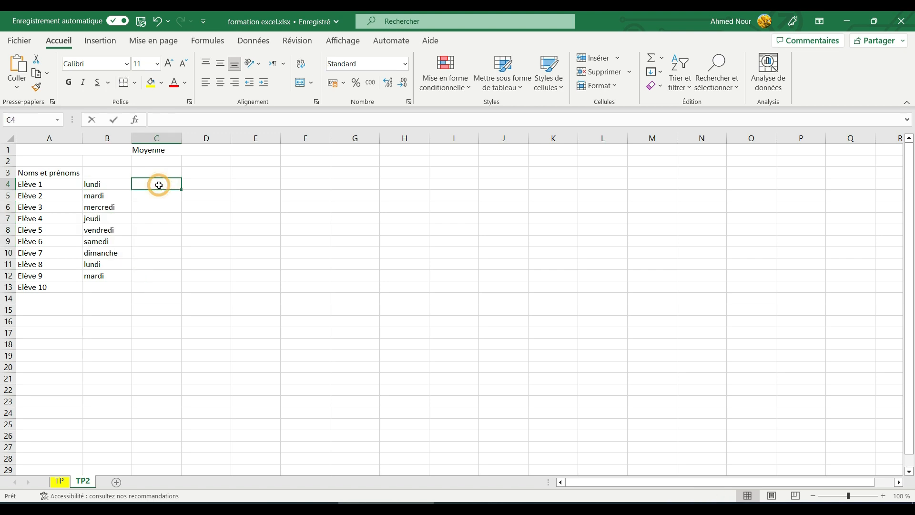
pyautogui.write('Janv')
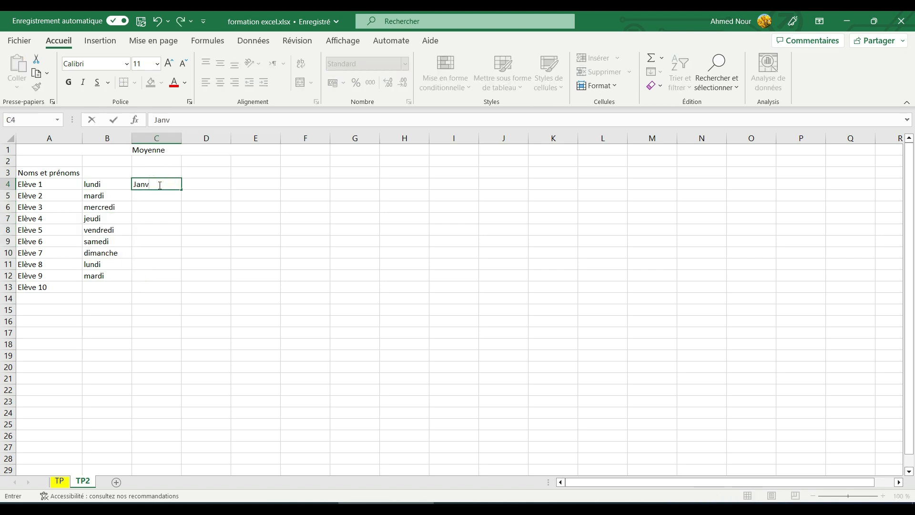
pyautogui.write('ier')
pyautogui.moveTo(182, 189); pyautogui.dragTo(173, 318)
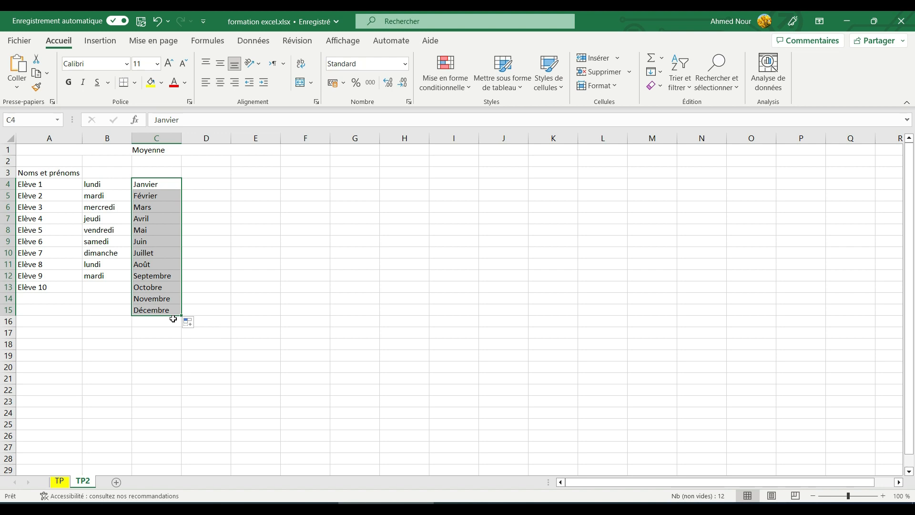
pyautogui.moveTo(97, 183); pyautogui.dragTo(187, 306)
pyautogui.press('Delete')
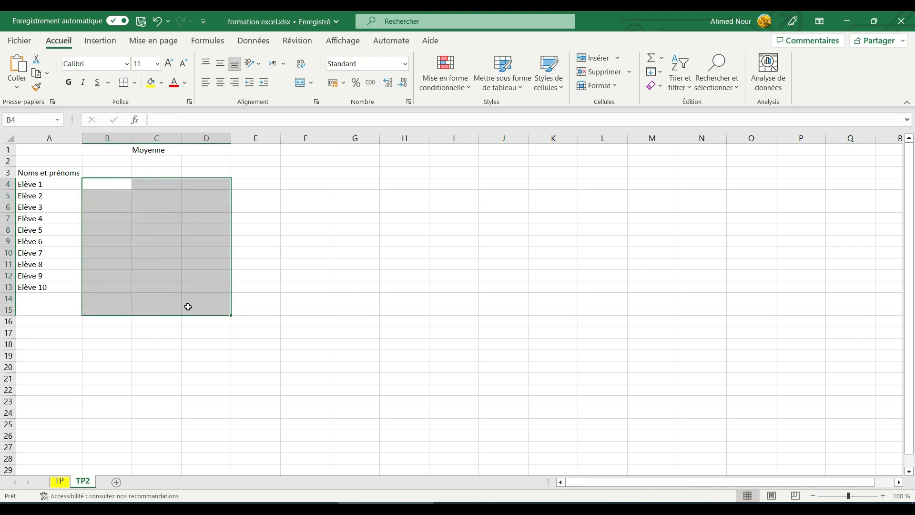
# Step: Enter 'Devoir 1' in B3 and fill it right to make 'Devoir 2' in C3
pyautogui.click(111, 172)
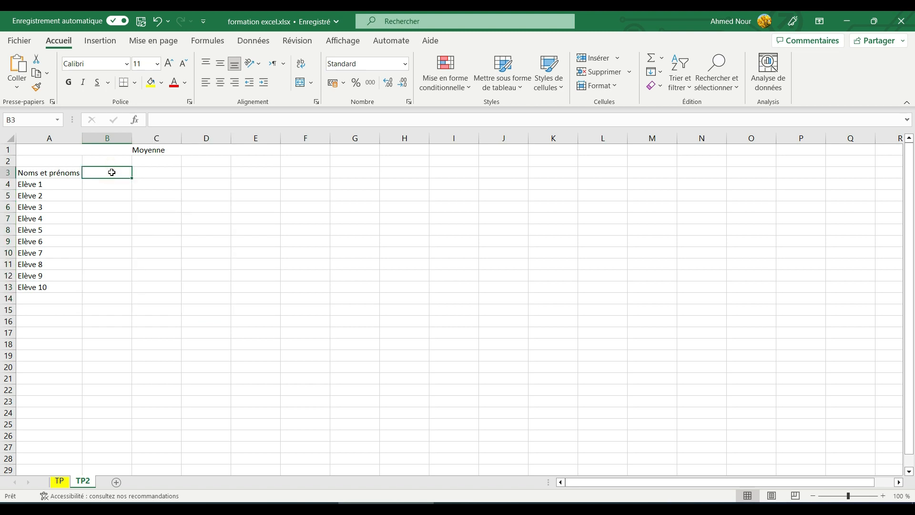
pyautogui.write('Devoir 1')
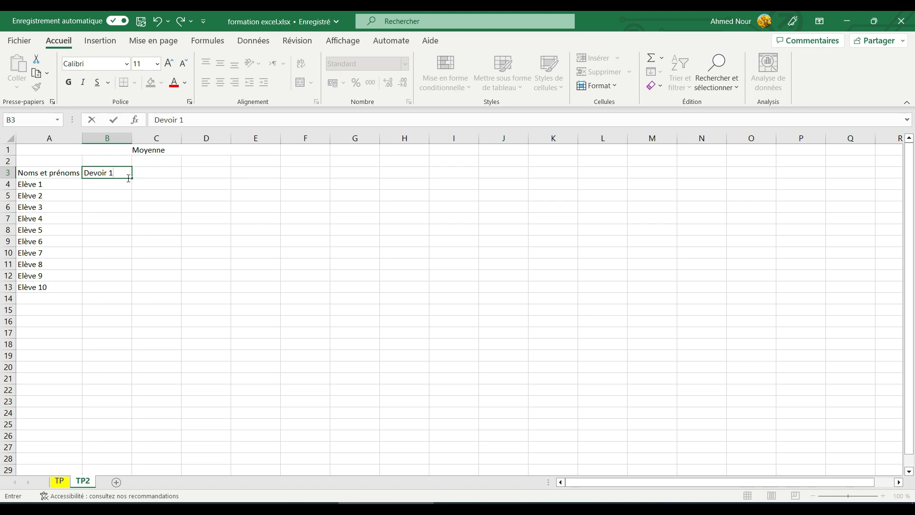
pyautogui.moveTo(132, 179); pyautogui.dragTo(177, 179)
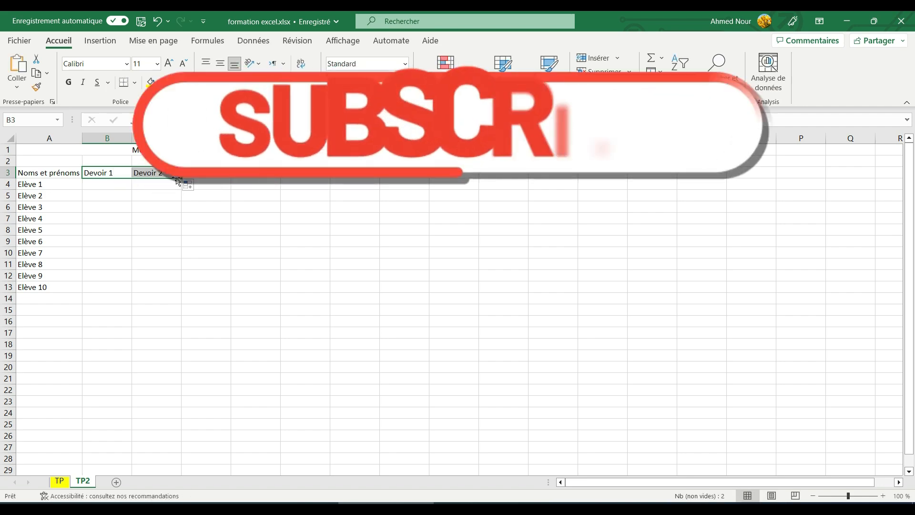